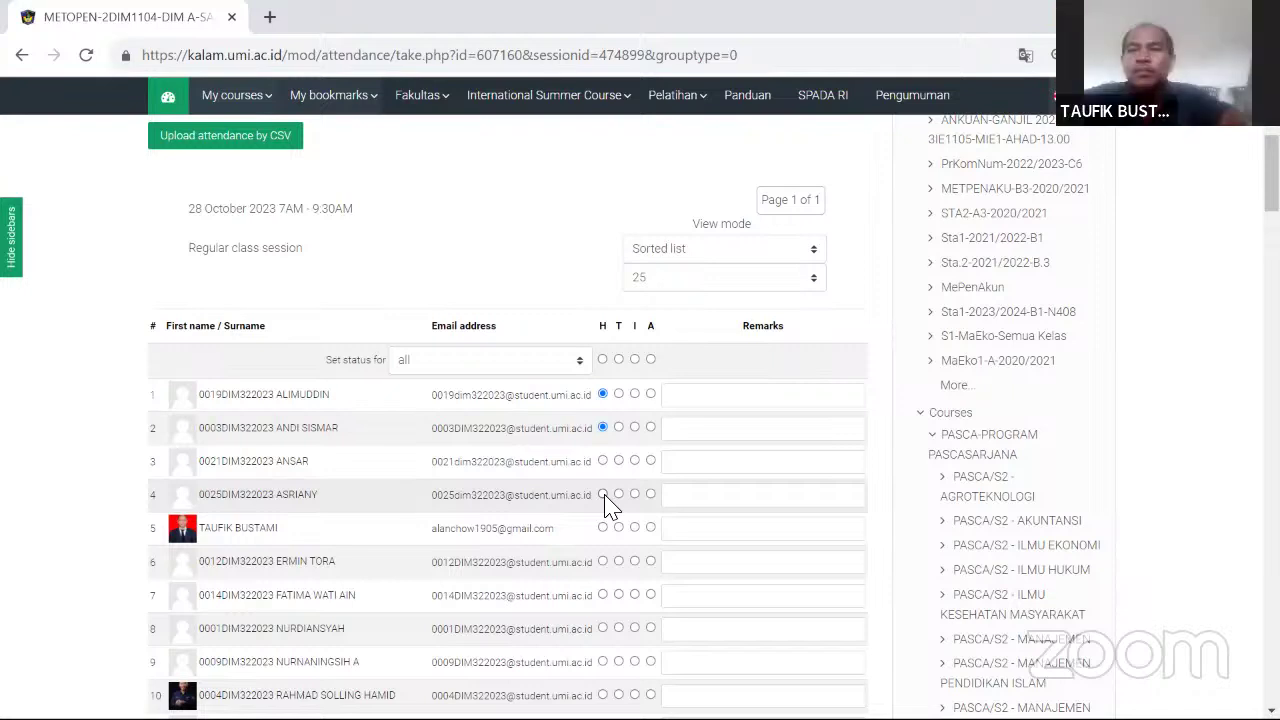
Step: Mark the students in rows 4, 5 and 6 as present (H) for the 28 October 2023 session
{"action": "scroll", "coordinate": [605, 497], "scroll_direction": "down", "scroll_amount": 1}
{"action": "scroll", "coordinate": [607, 505], "scroll_direction": "down", "scroll_amount": 3}
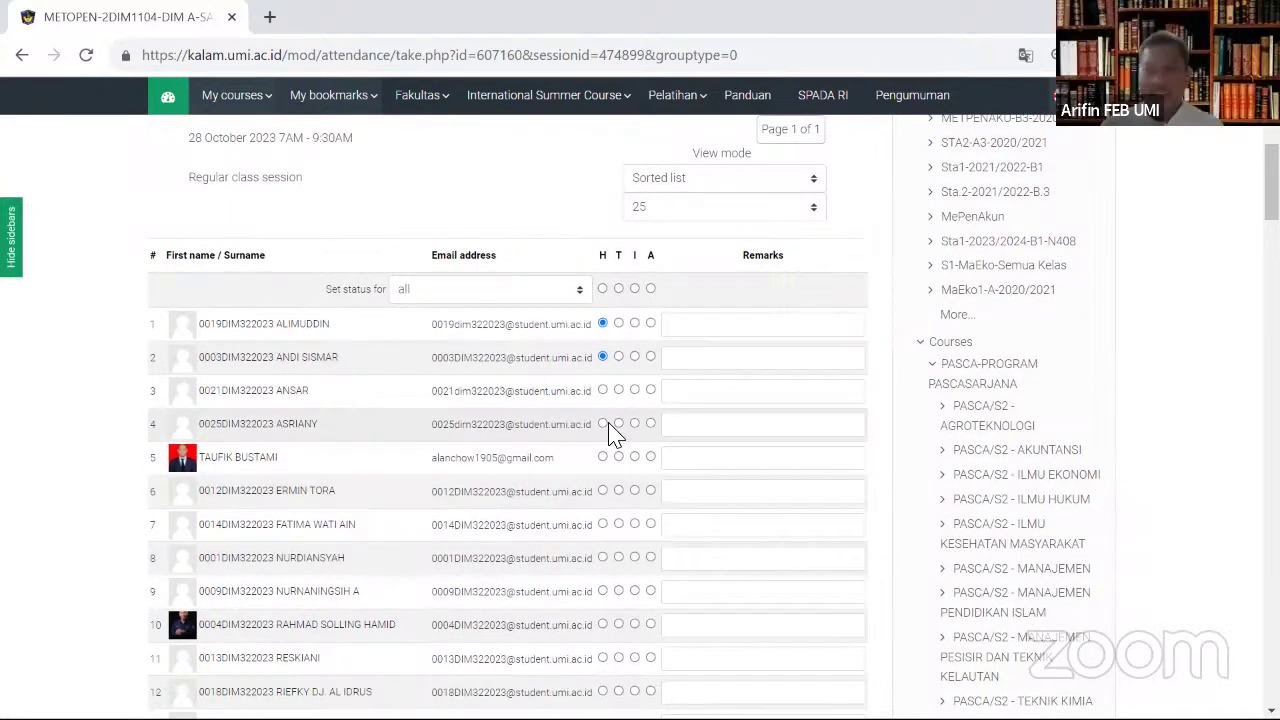
{"action": "left_click", "coordinate": [602, 423]}
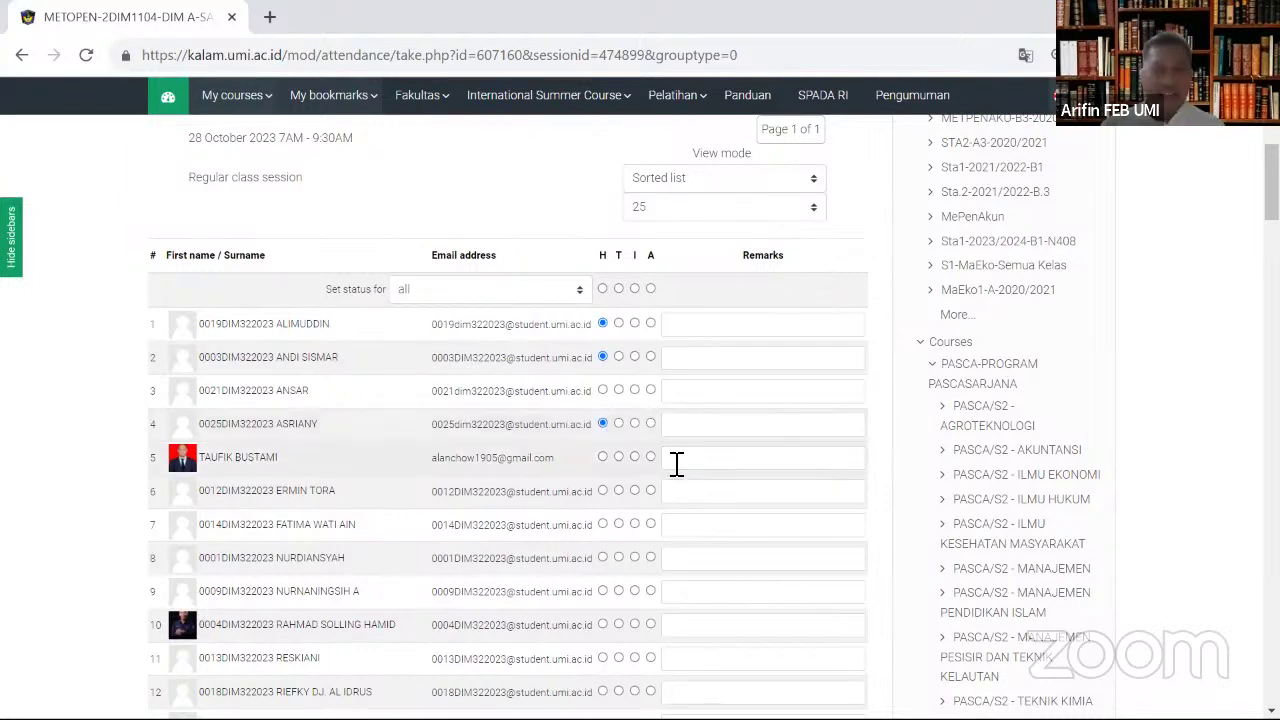
{"action": "left_click", "coordinate": [606, 458]}
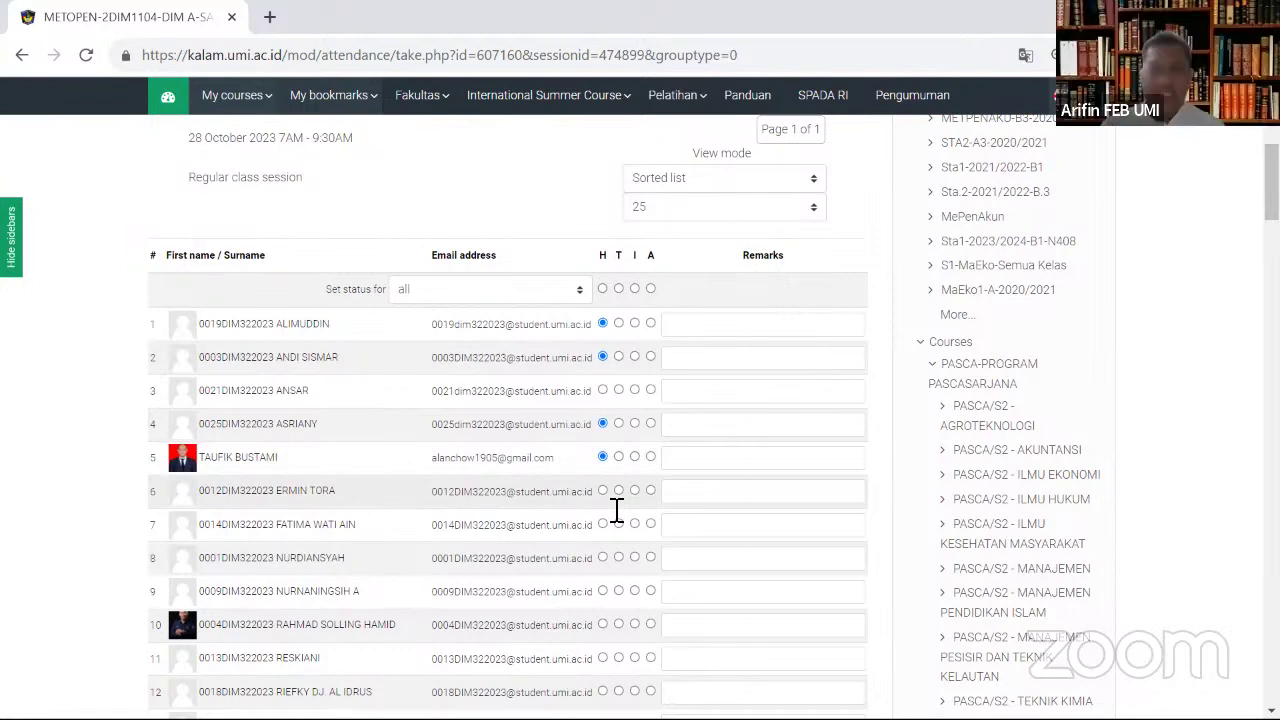
{"action": "left_click", "coordinate": [604, 491]}
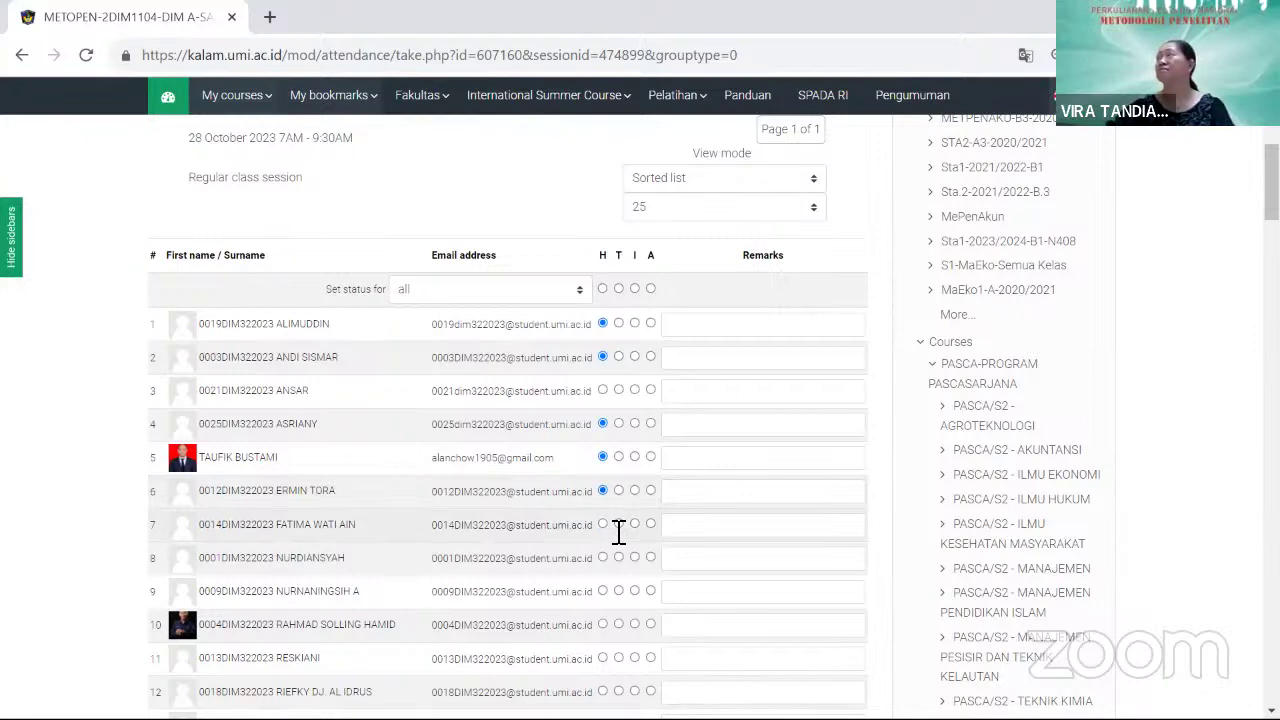
Step: Mark the students in rows 8, 9, 10, 11 and 13 of the attendance list as present (H)
{"action": "scroll", "coordinate": [619, 533], "scroll_direction": "down", "scroll_amount": 2}
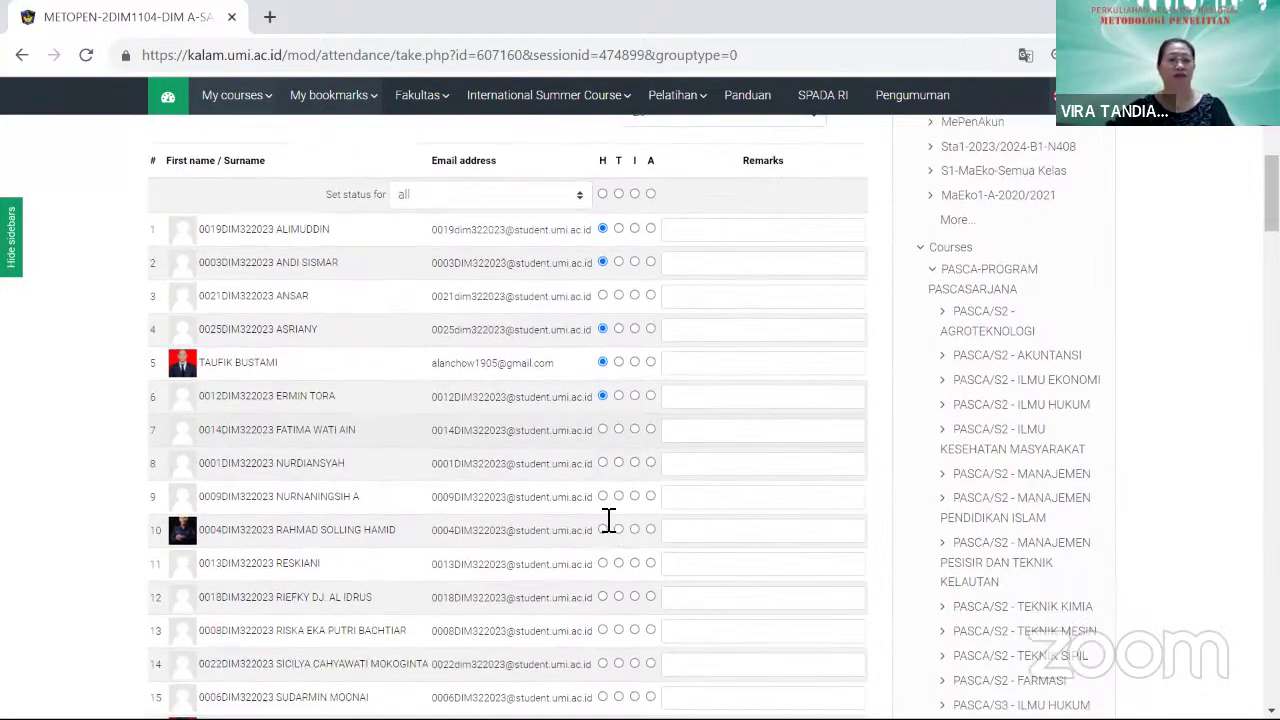
{"action": "left_click", "coordinate": [603, 463]}
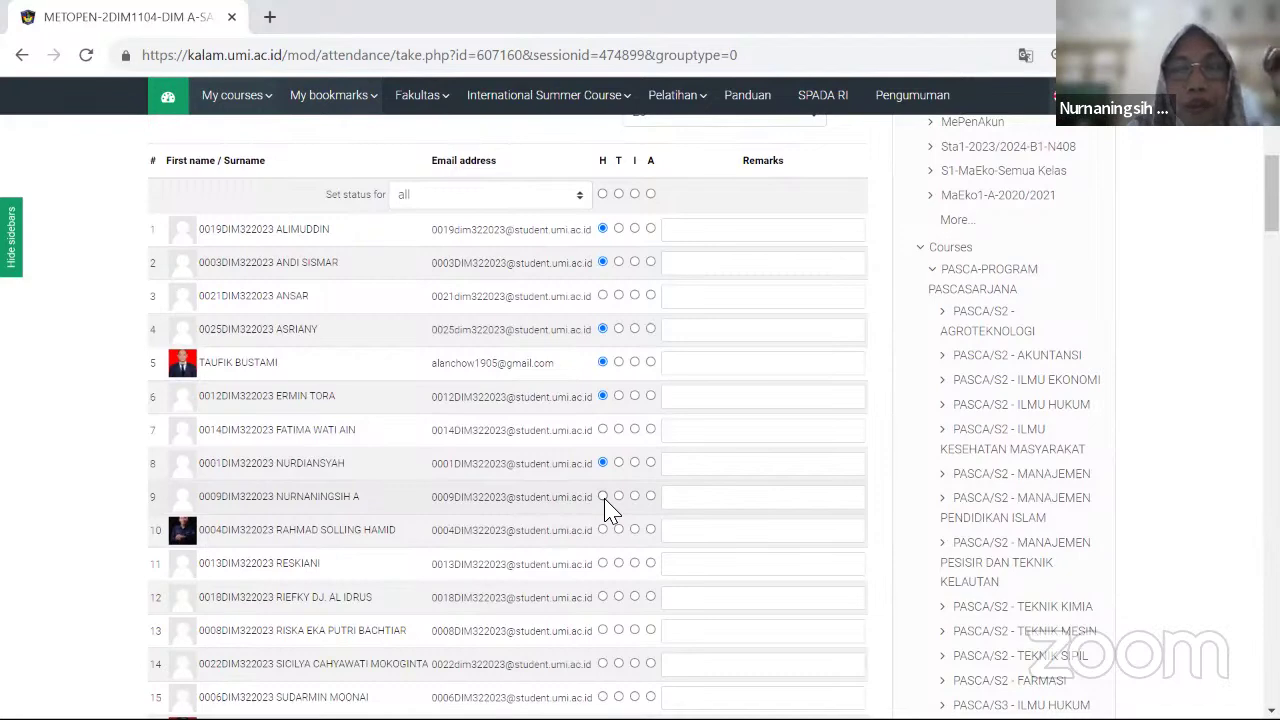
{"action": "left_click", "coordinate": [603, 497]}
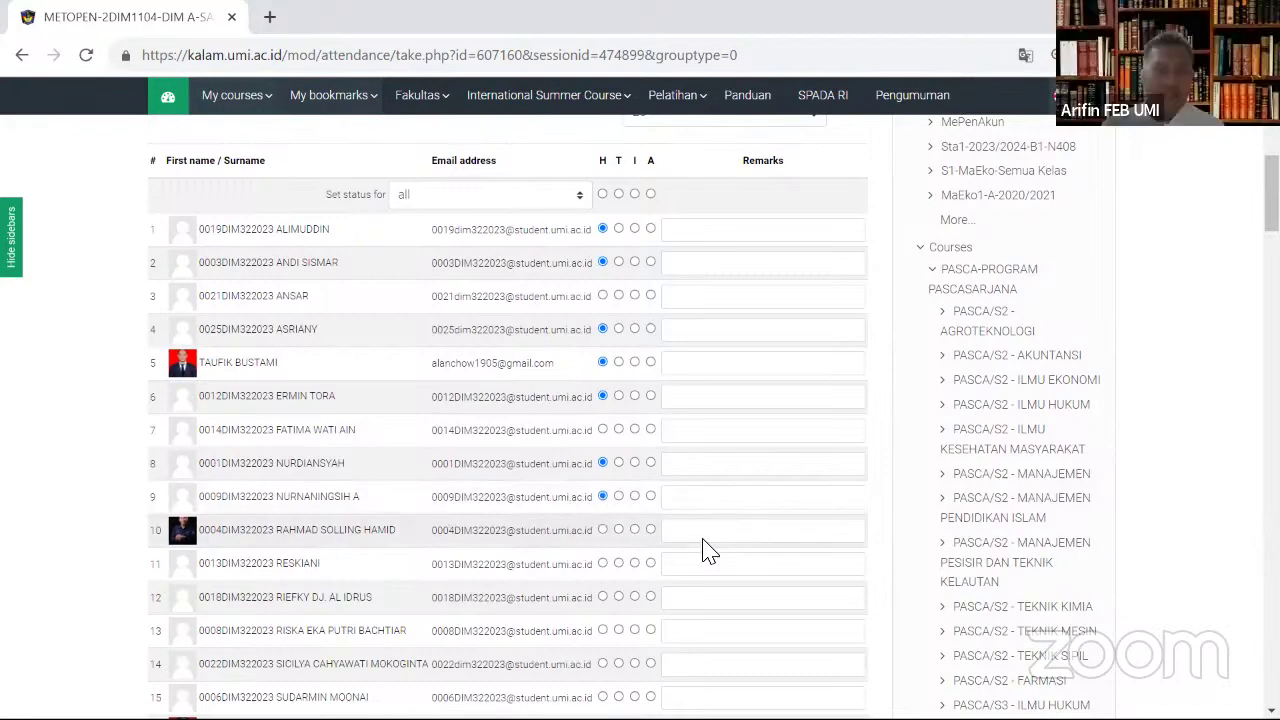
{"action": "scroll", "coordinate": [708, 550], "scroll_direction": "down", "scroll_amount": 1}
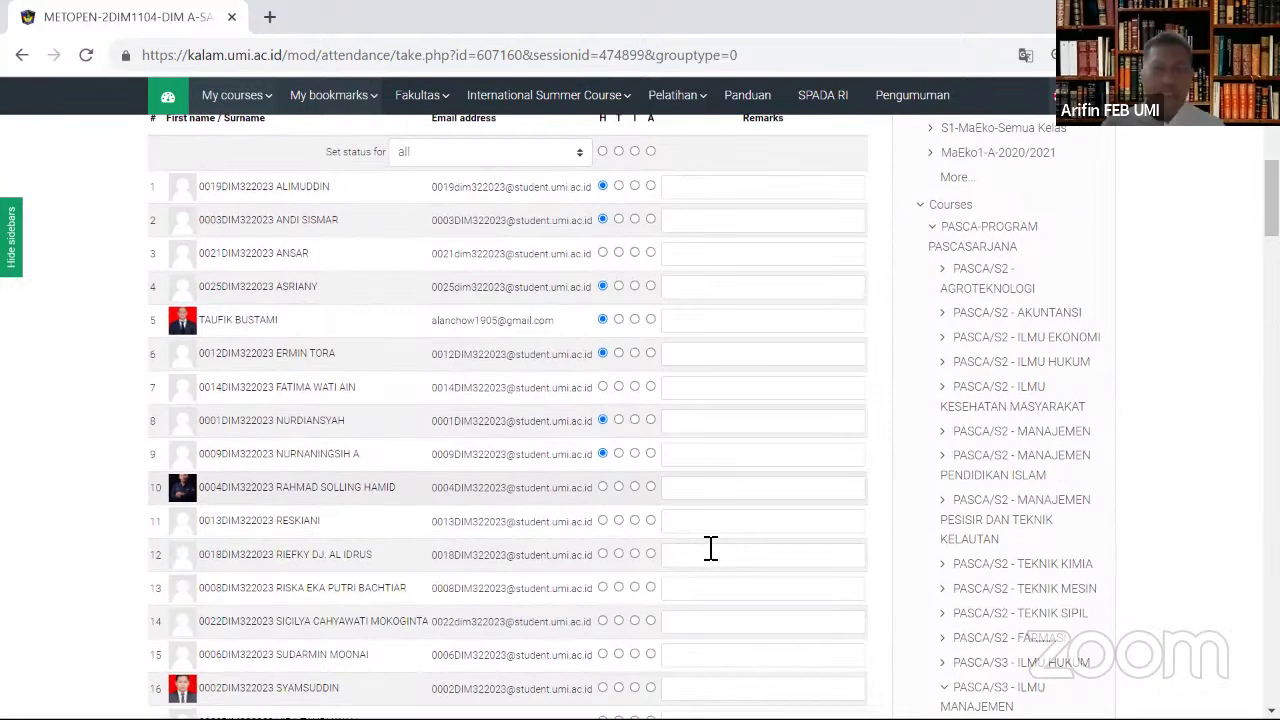
{"action": "left_click", "coordinate": [603, 487]}
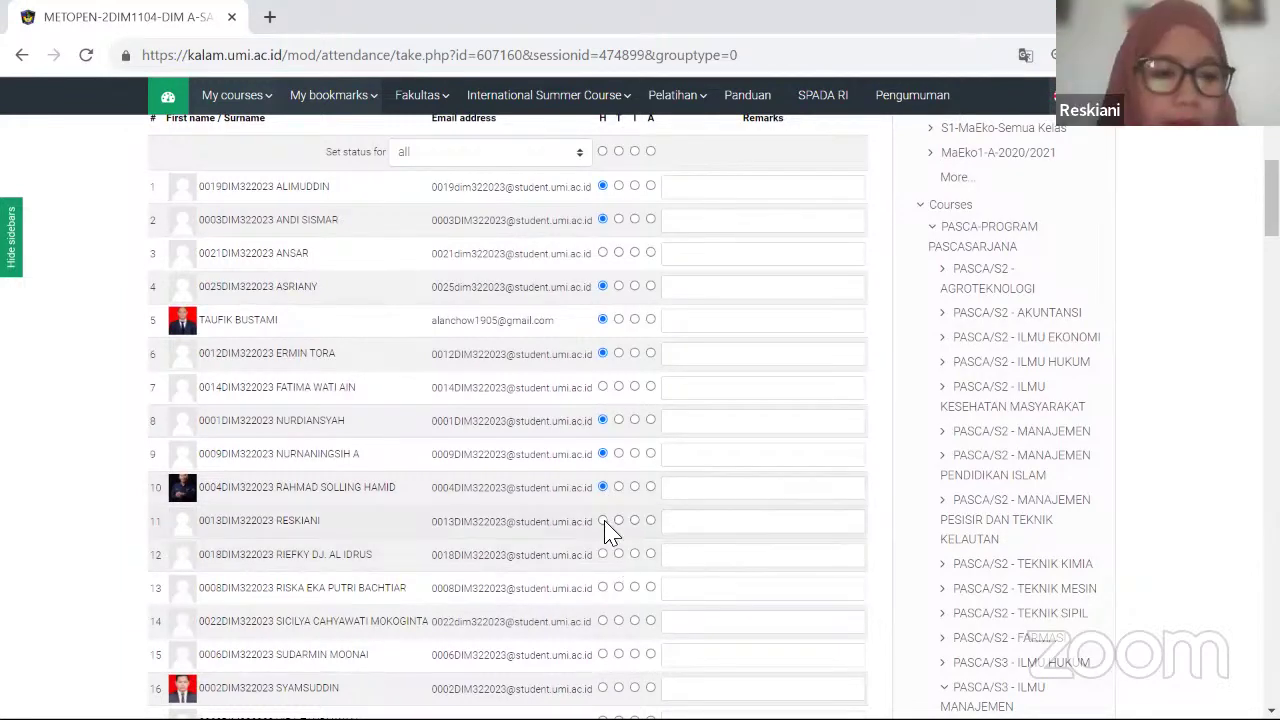
{"action": "left_click", "coordinate": [603, 522]}
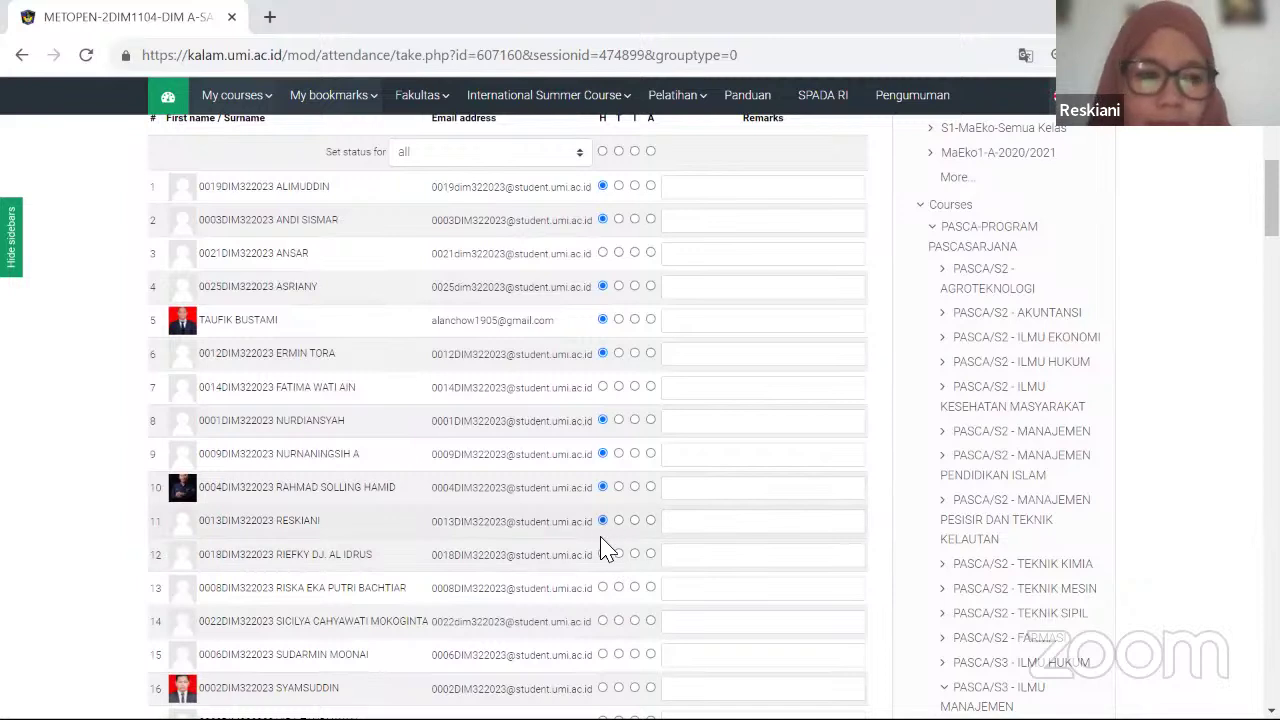
{"action": "left_click", "coordinate": [603, 588]}
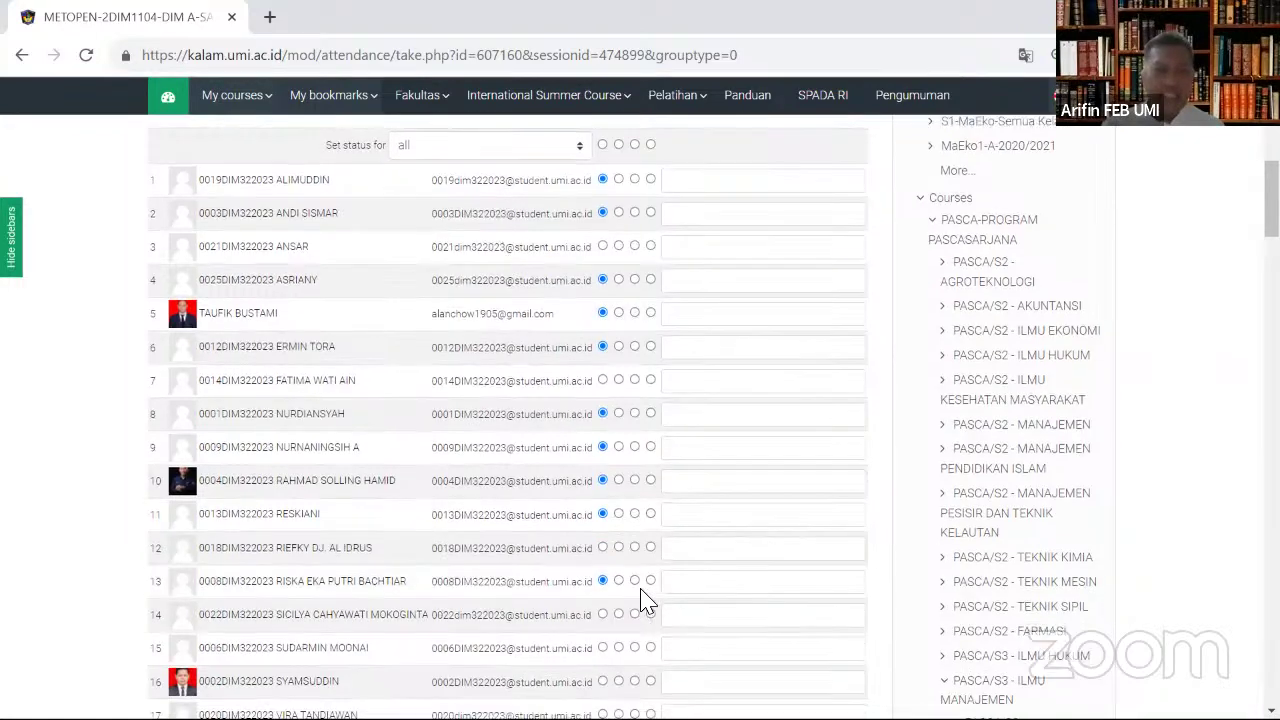
Step: Mark the students in rows 14, 15, 16 and 17 of the attendance list as present (H)
{"action": "scroll", "coordinate": [638, 599], "scroll_direction": "down", "scroll_amount": 1}
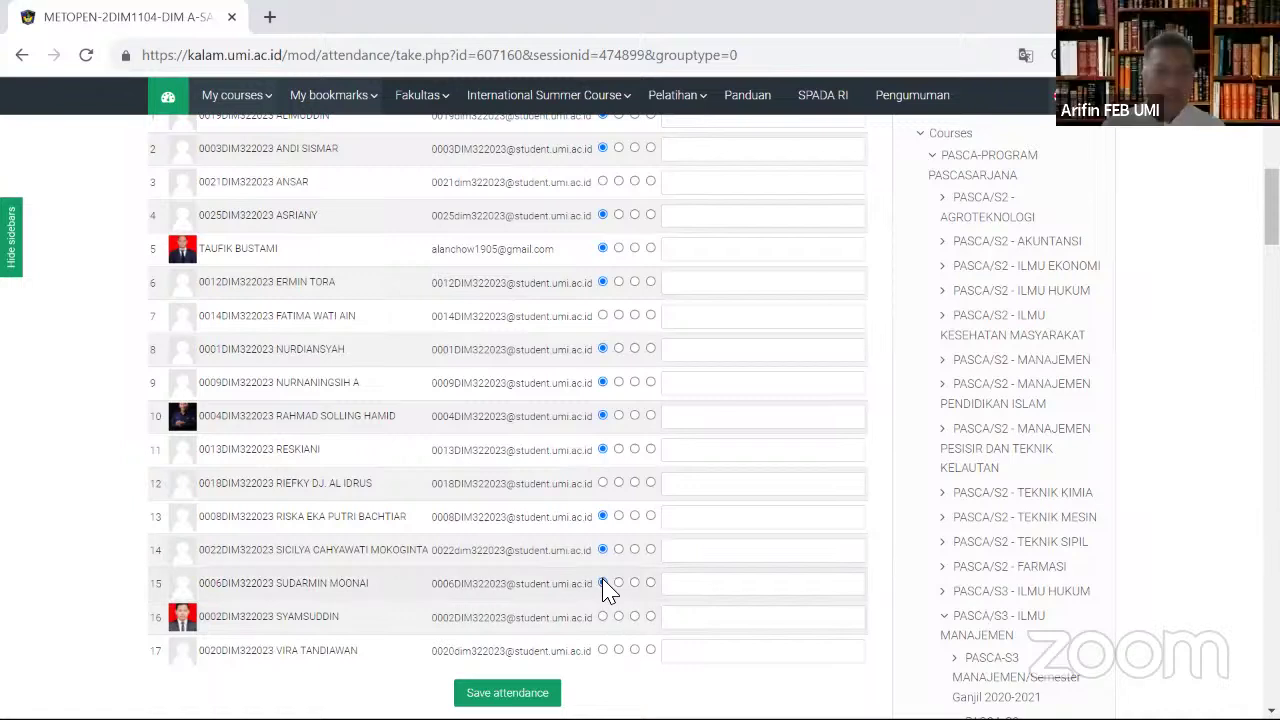
{"action": "left_click", "coordinate": [603, 584]}
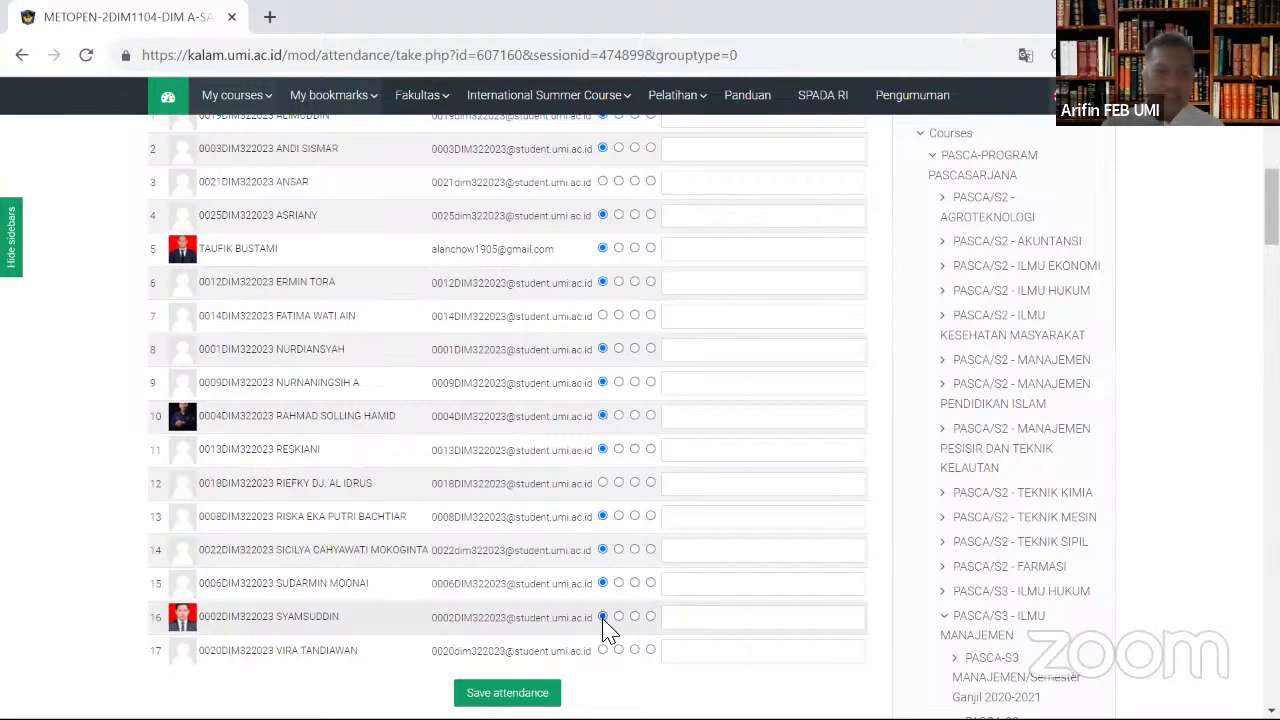
{"action": "scroll", "coordinate": [610, 630], "scroll_direction": "down", "scroll_amount": 1}
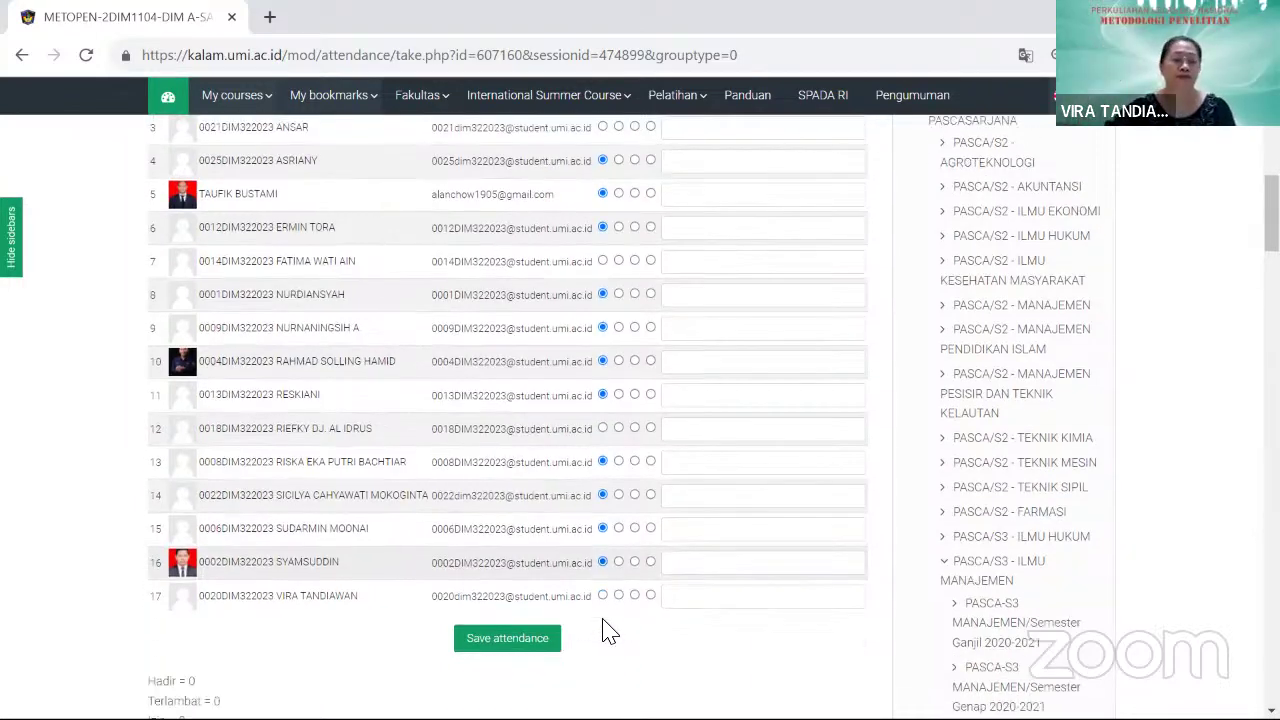
{"action": "scroll", "coordinate": [610, 630], "scroll_direction": "down", "scroll_amount": 1}
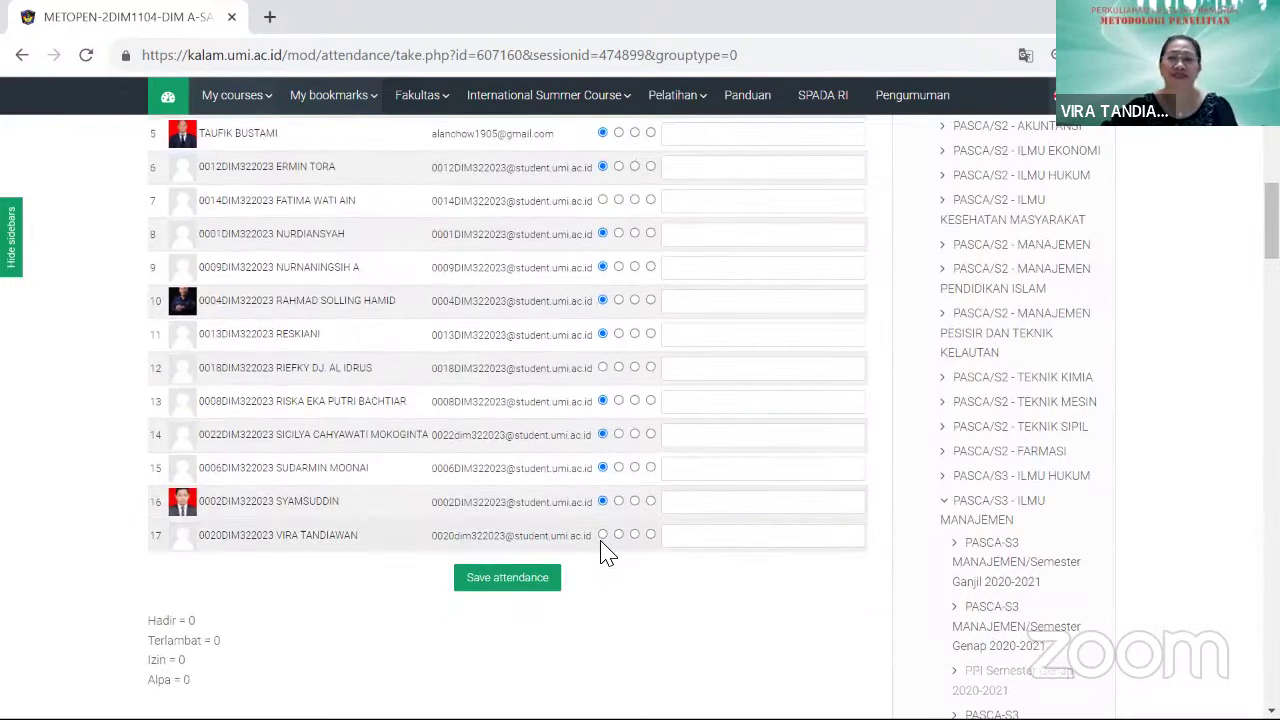
{"action": "left_click", "coordinate": [602, 535]}
Step: Review the whole attendance list to check the marked statuses and look for students who are unmarked or missing
{"action": "scroll", "coordinate": [775, 577], "scroll_direction": "up", "scroll_amount": 5}
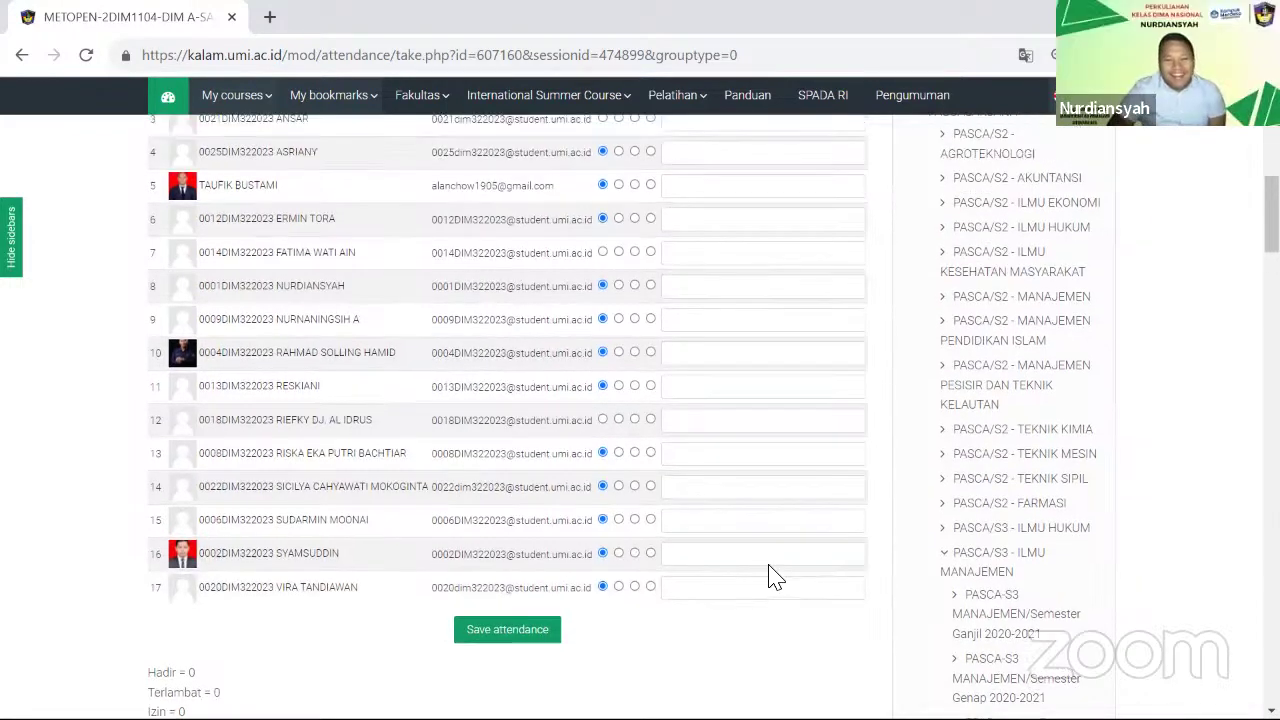
{"action": "scroll", "coordinate": [775, 577], "scroll_direction": "up", "scroll_amount": 3}
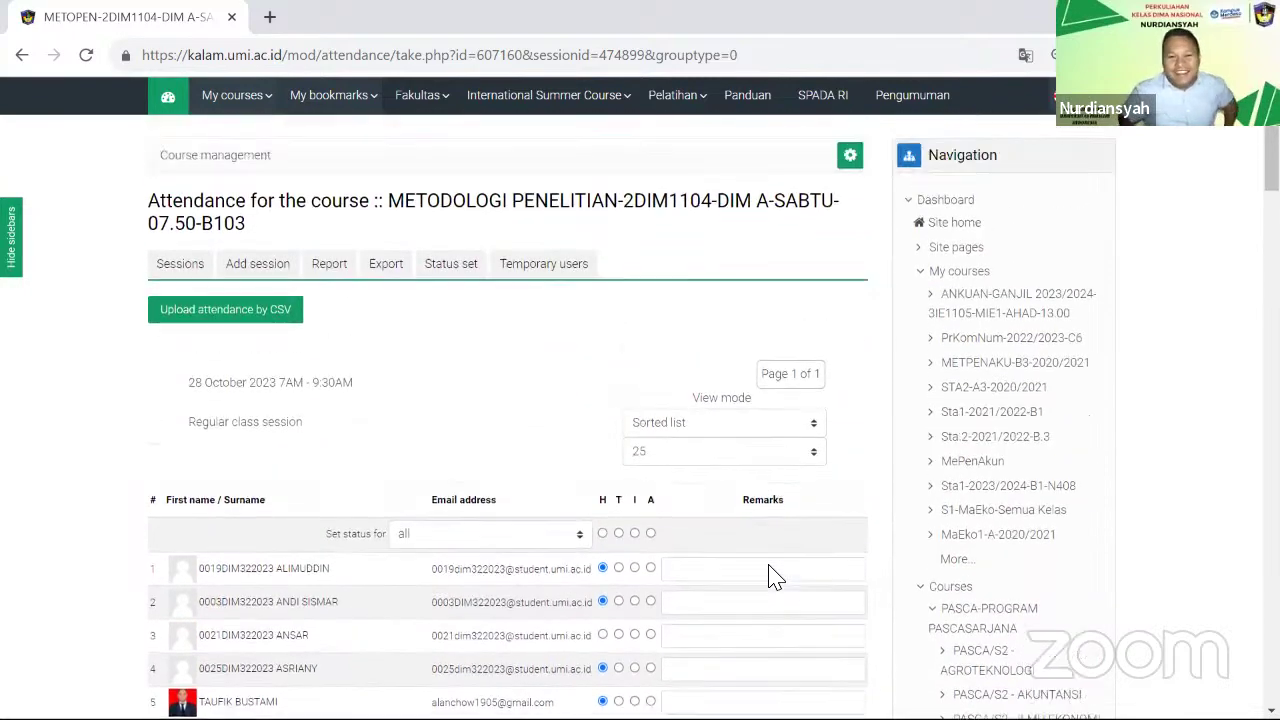
{"action": "scroll", "coordinate": [775, 577], "scroll_direction": "down", "scroll_amount": 5}
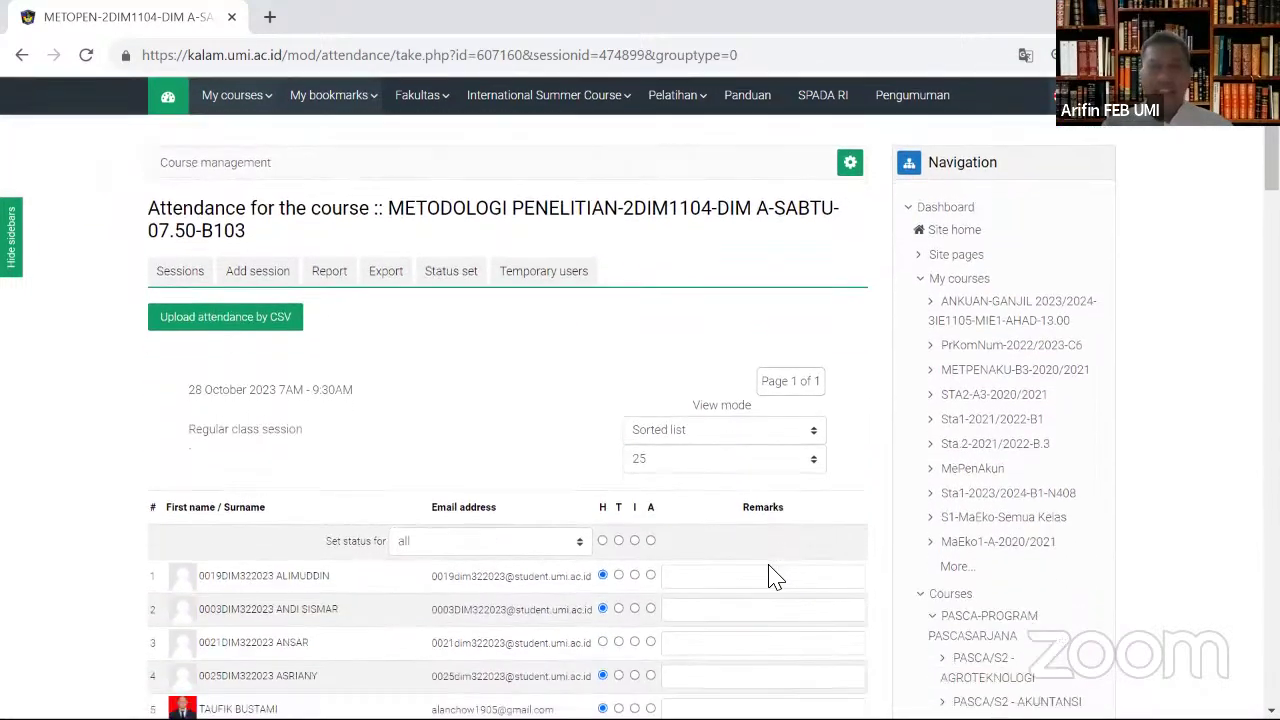
{"action": "scroll", "coordinate": [775, 577], "scroll_direction": "down", "scroll_amount": 5}
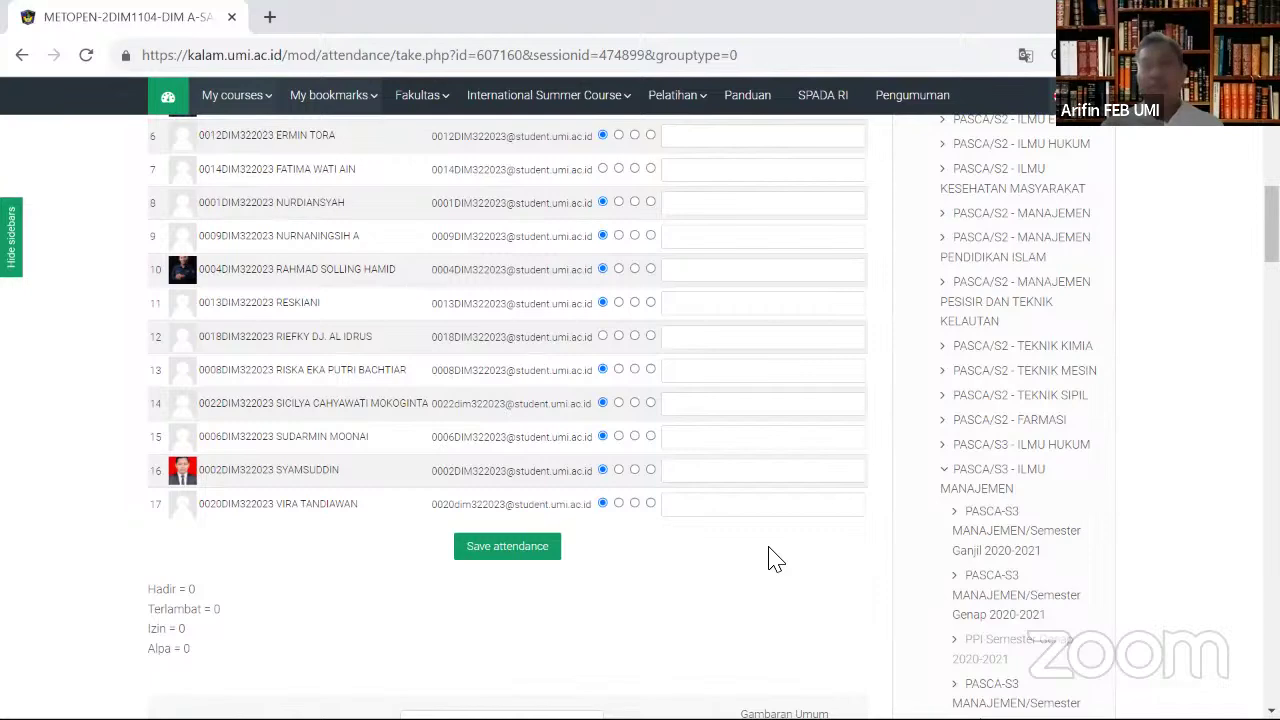
{"action": "scroll", "coordinate": [775, 560], "scroll_direction": "up", "scroll_amount": 2}
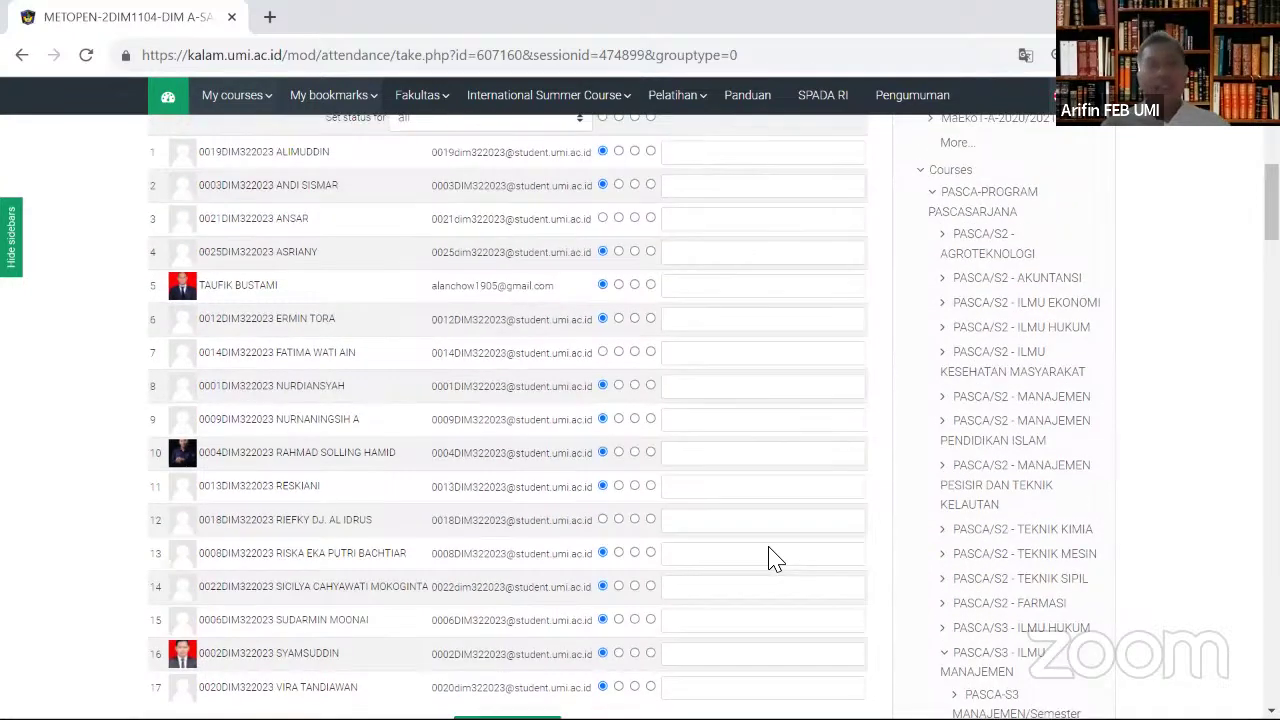
{"action": "scroll", "coordinate": [775, 560], "scroll_direction": "up", "scroll_amount": 3}
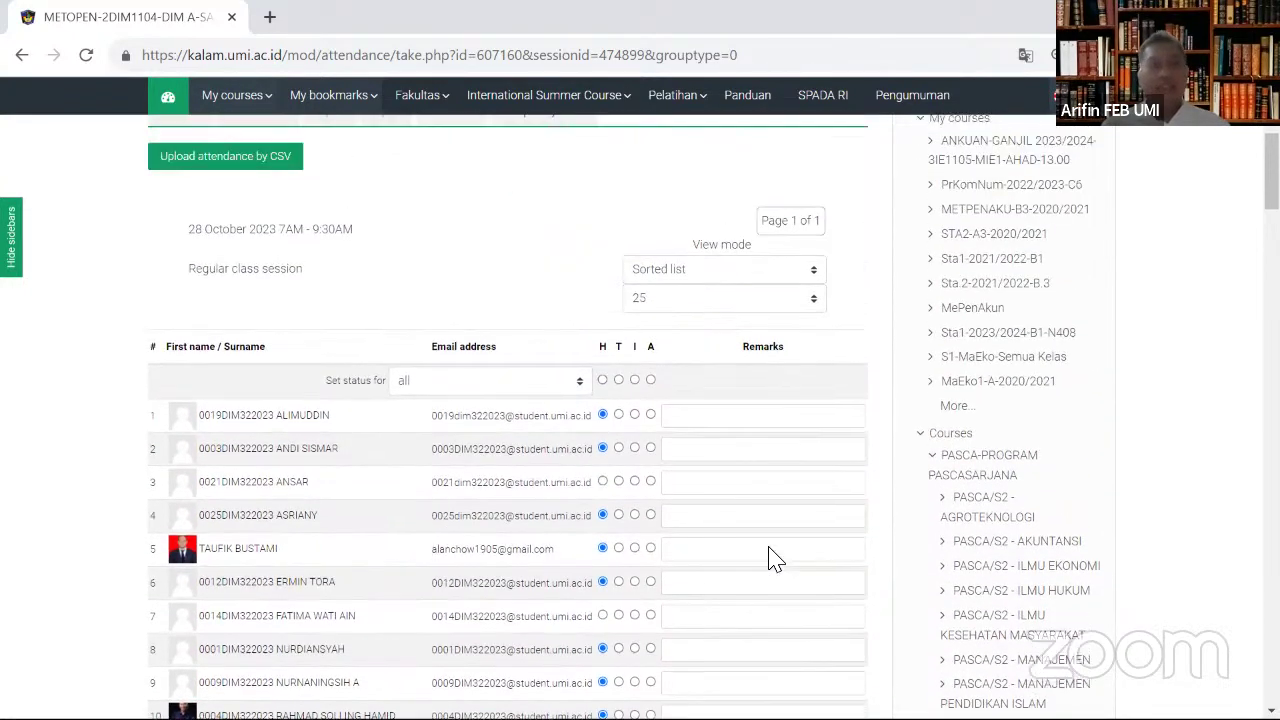
{"action": "scroll", "coordinate": [775, 560], "scroll_direction": "down", "scroll_amount": 6}
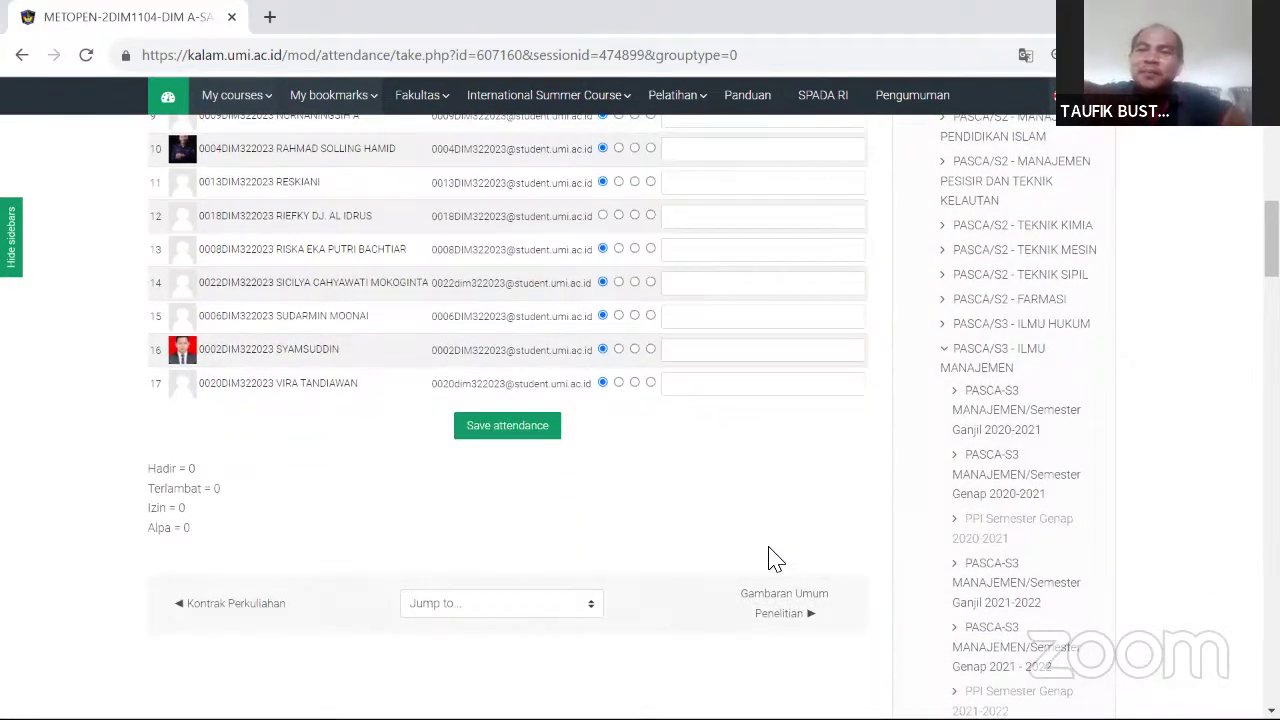
{"action": "scroll", "coordinate": [775, 560], "scroll_direction": "up", "scroll_amount": 3}
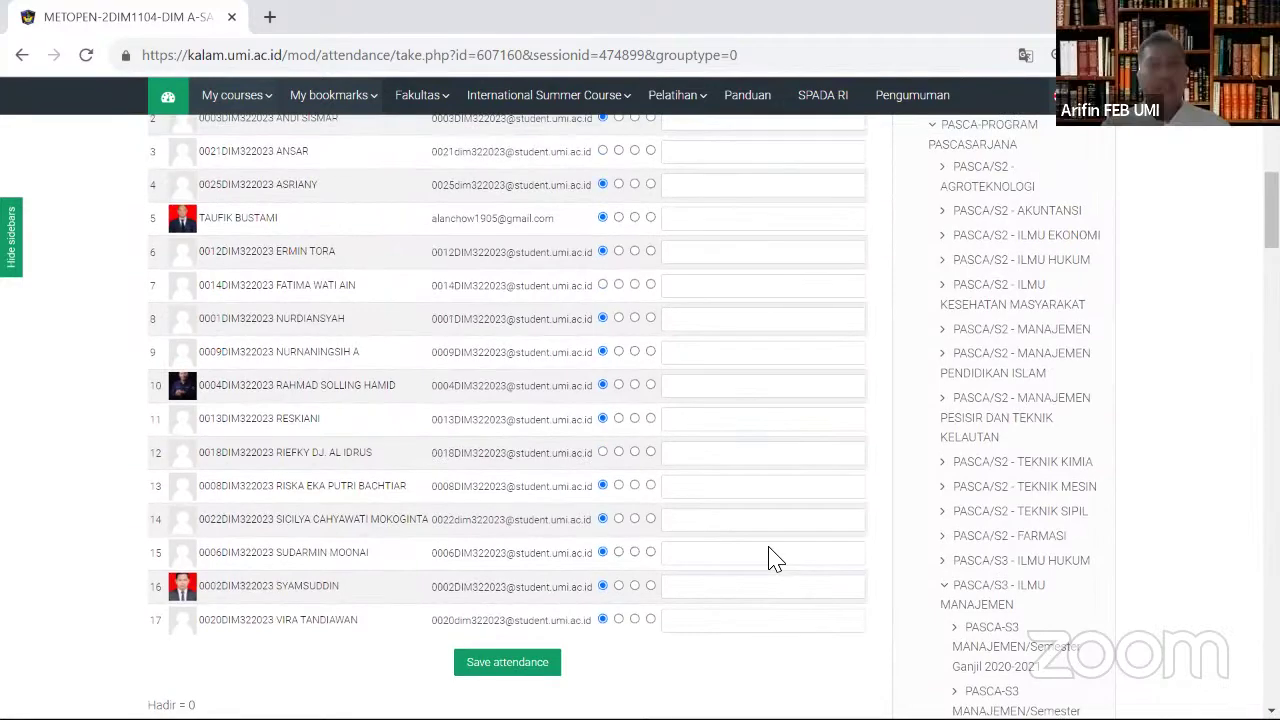
{"action": "scroll", "coordinate": [775, 560], "scroll_direction": "up", "scroll_amount": 2}
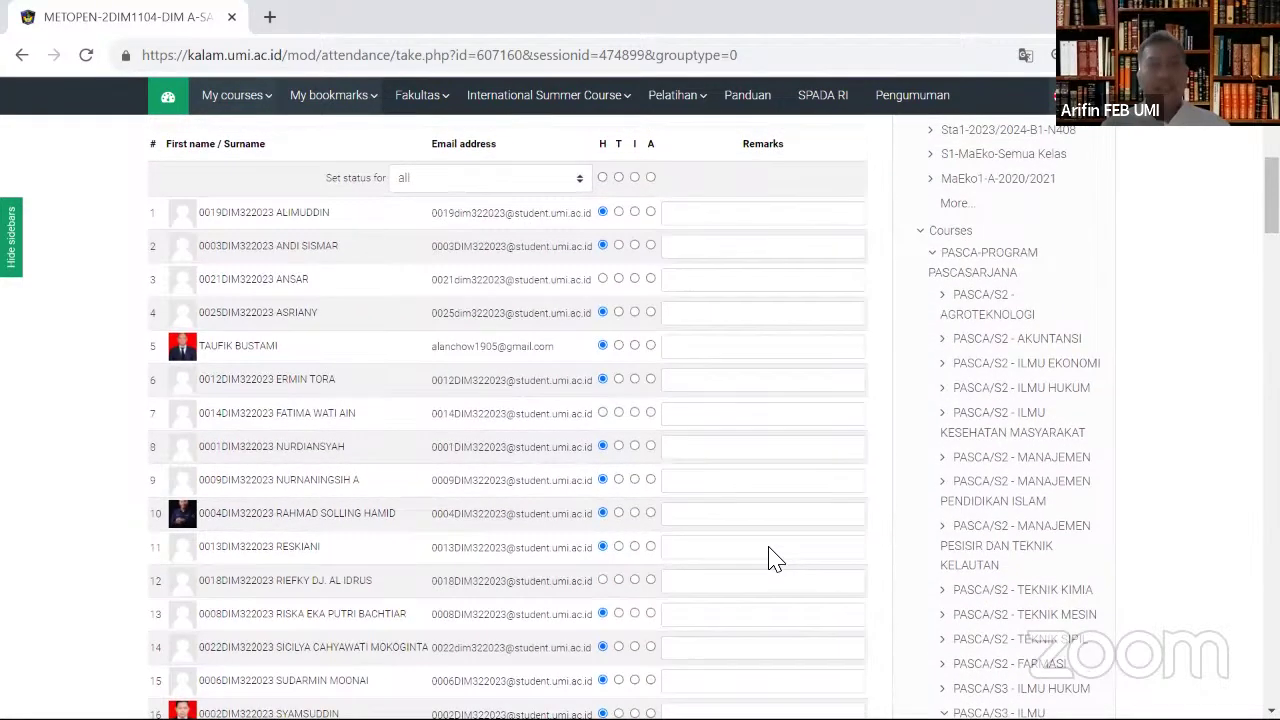
{"action": "scroll", "coordinate": [775, 560], "scroll_direction": "down", "scroll_amount": 2}
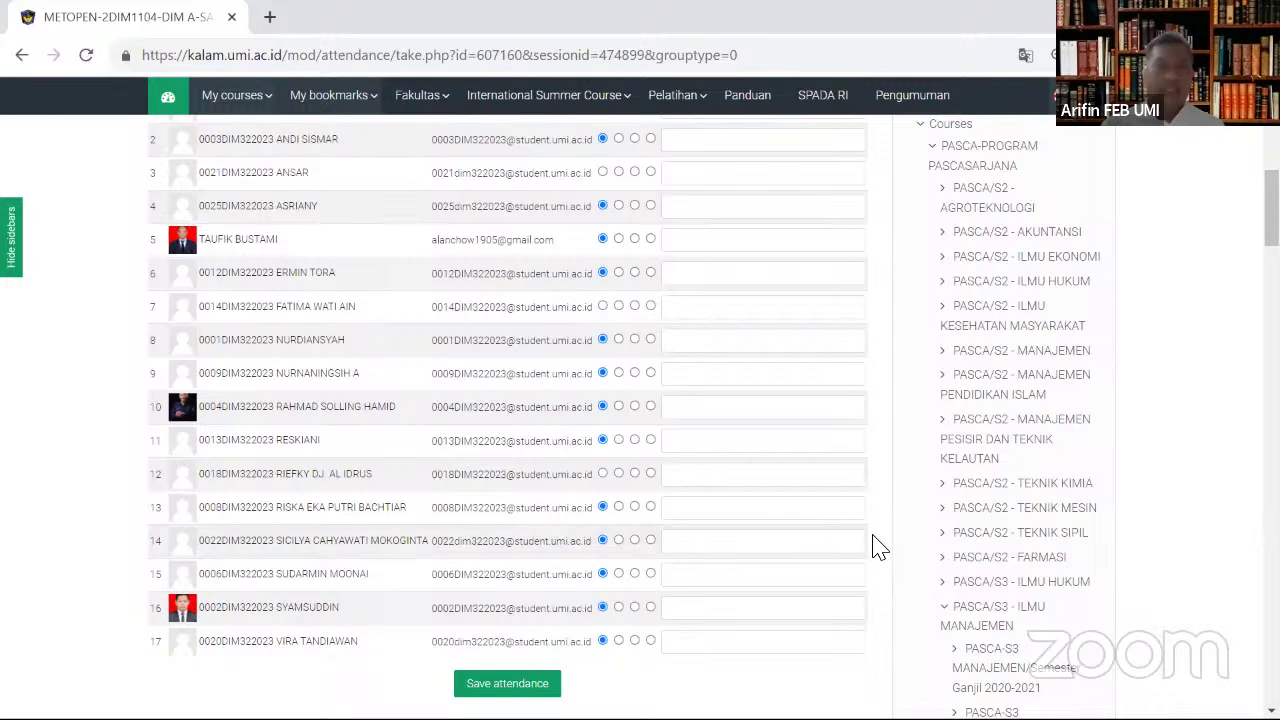
{"action": "scroll", "coordinate": [877, 547], "scroll_direction": "down", "scroll_amount": 1}
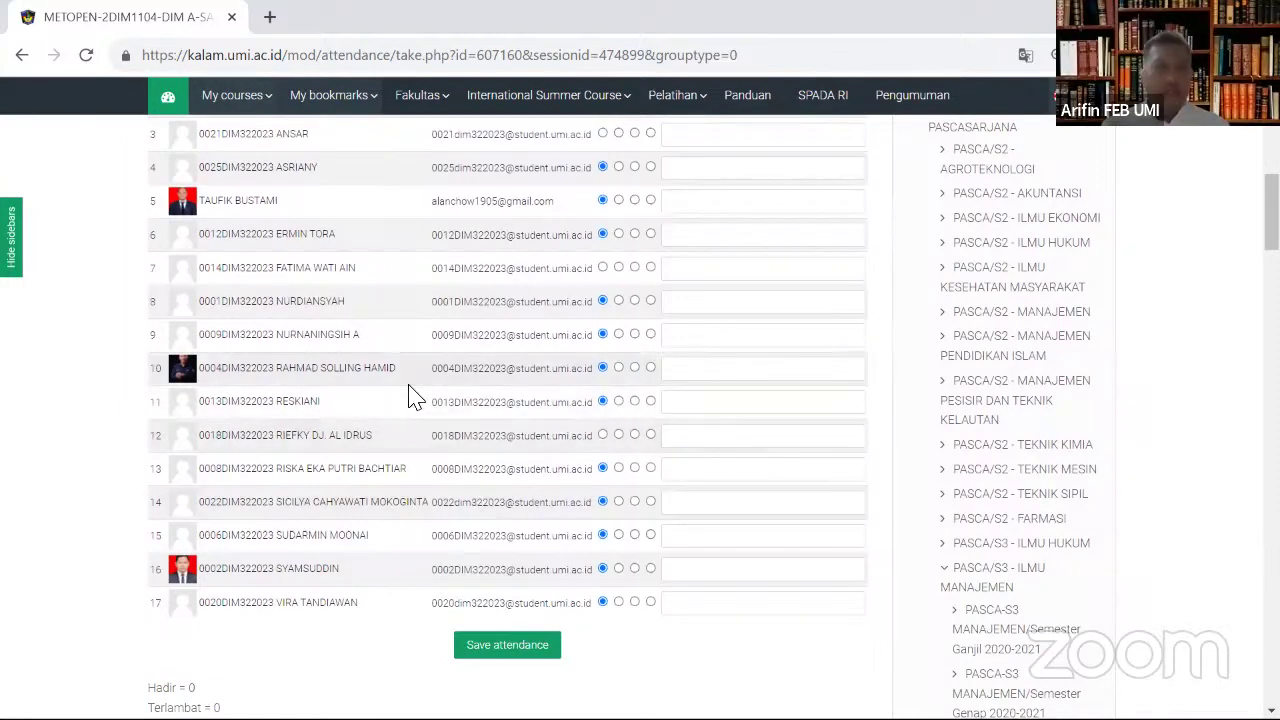
{"action": "scroll", "coordinate": [416, 396], "scroll_direction": "up", "scroll_amount": 1}
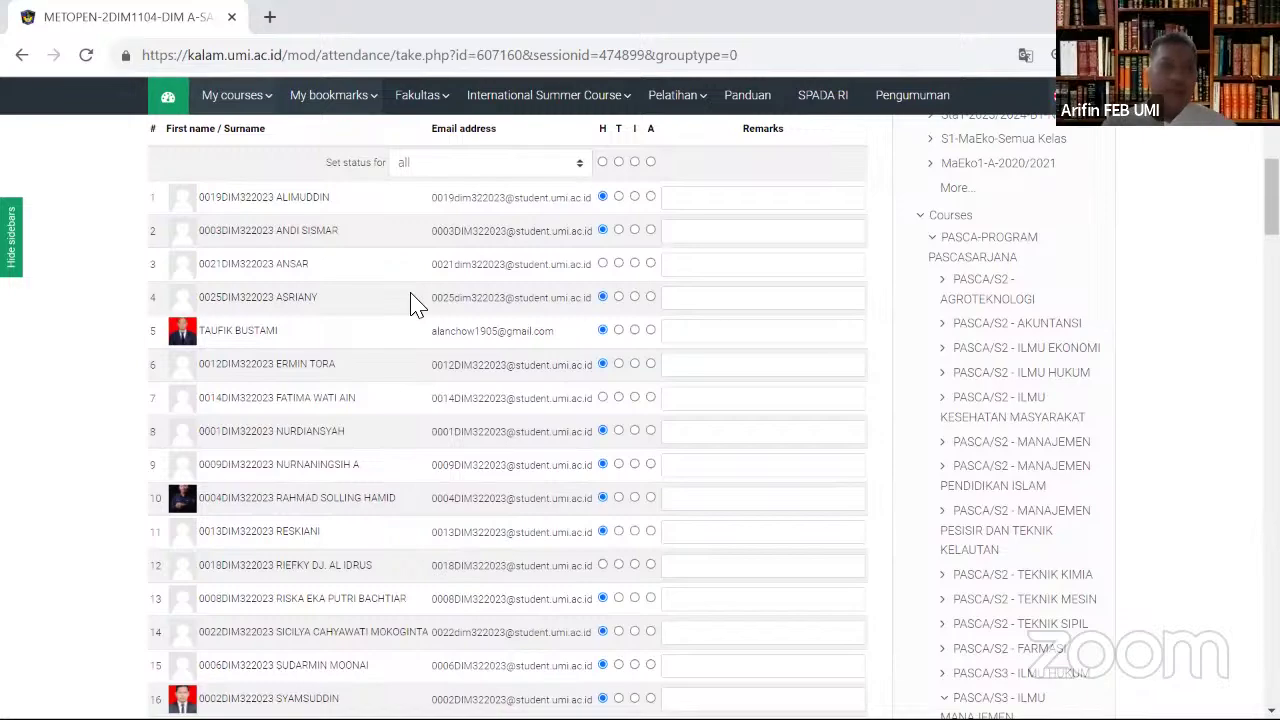
{"action": "scroll", "coordinate": [418, 305], "scroll_direction": "down", "scroll_amount": 3}
{"action": "scroll", "coordinate": [417, 303], "scroll_direction": "up", "scroll_amount": 2}
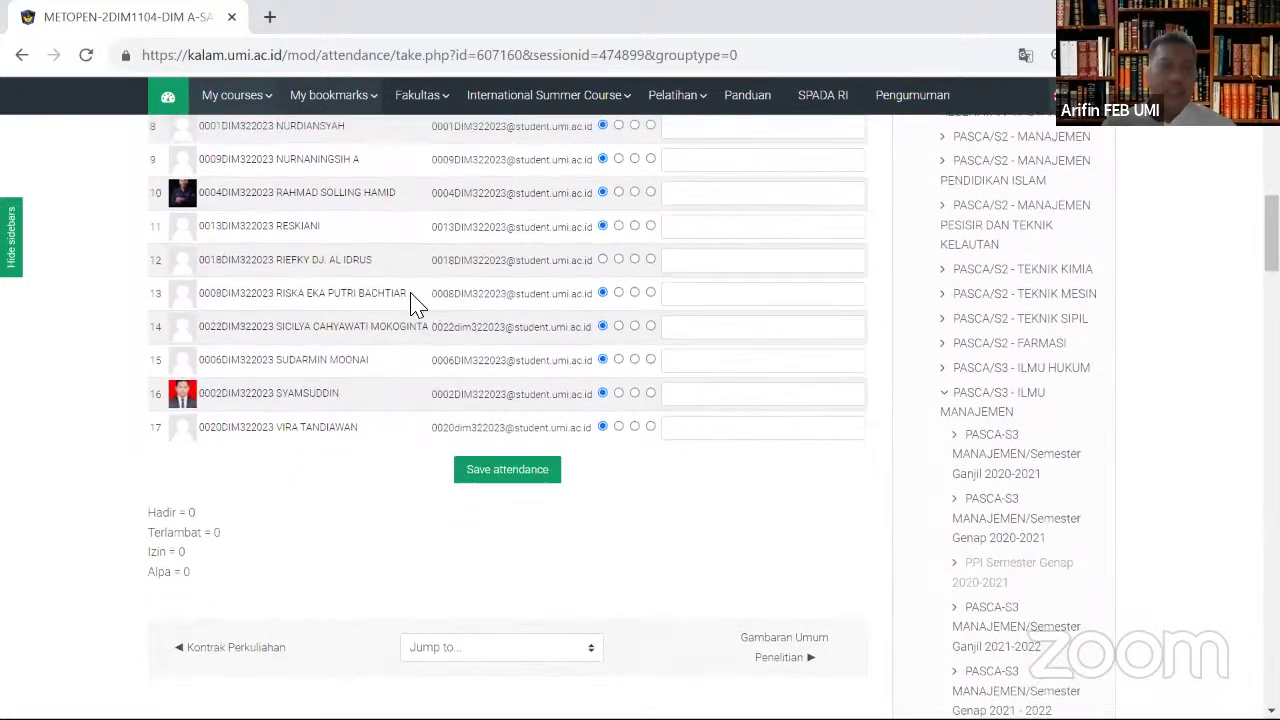
{"action": "scroll", "coordinate": [417, 303], "scroll_direction": "down", "scroll_amount": 2}
{"action": "scroll", "coordinate": [417, 303], "scroll_direction": "up", "scroll_amount": 3}
{"action": "scroll", "coordinate": [417, 303], "scroll_direction": "up", "scroll_amount": 4}
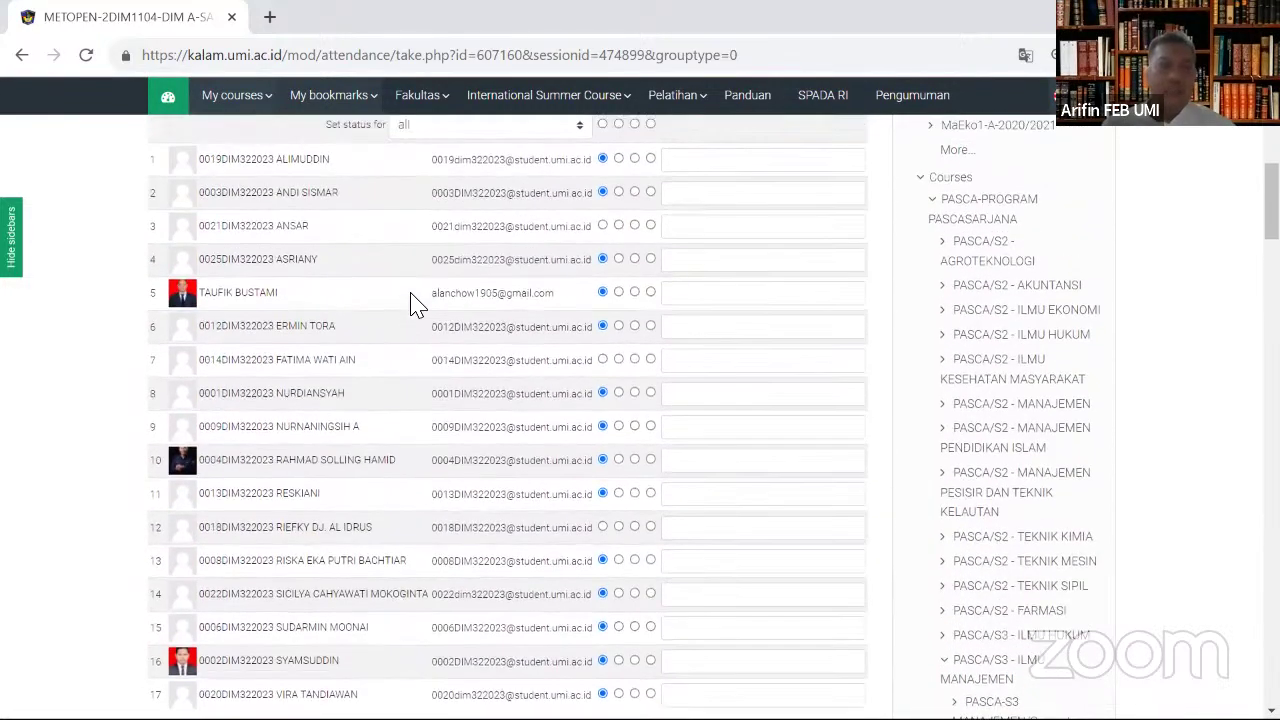
{"action": "scroll", "coordinate": [417, 303], "scroll_direction": "up", "scroll_amount": 2}
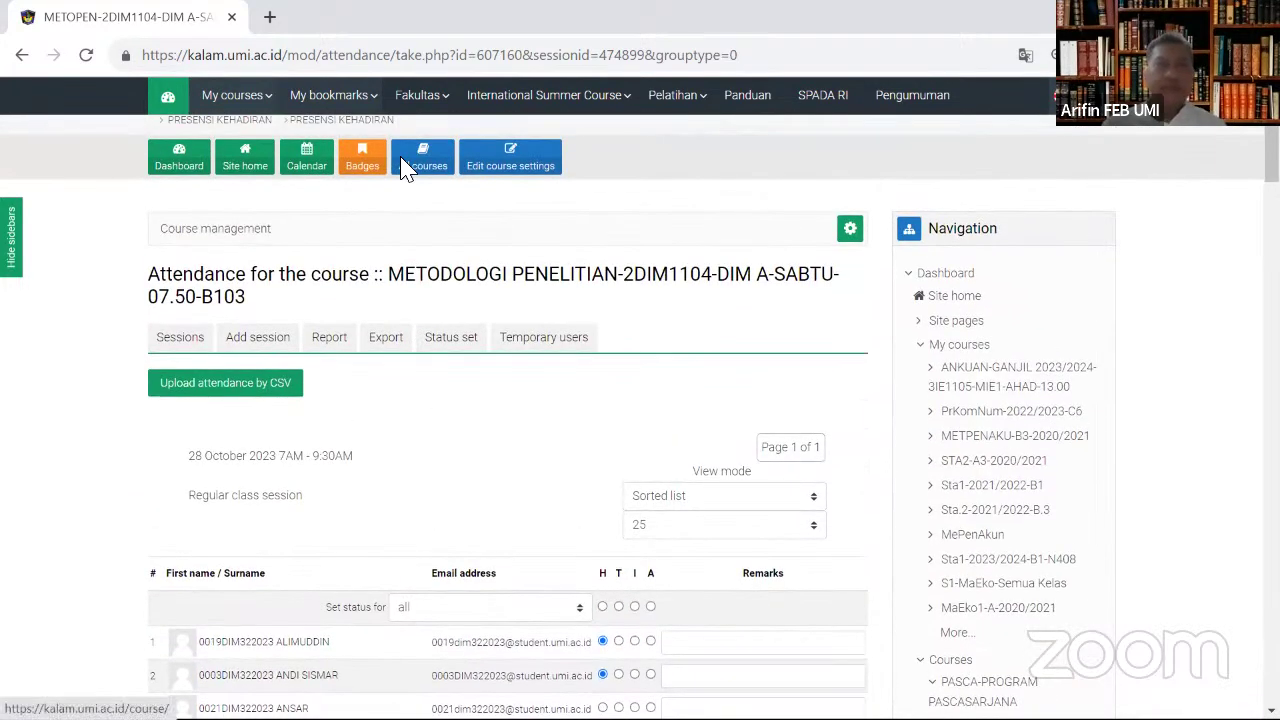
Step: Open the user enrolment form from the research methodology course's participants page
{"action": "left_click", "coordinate": [856, 234]}
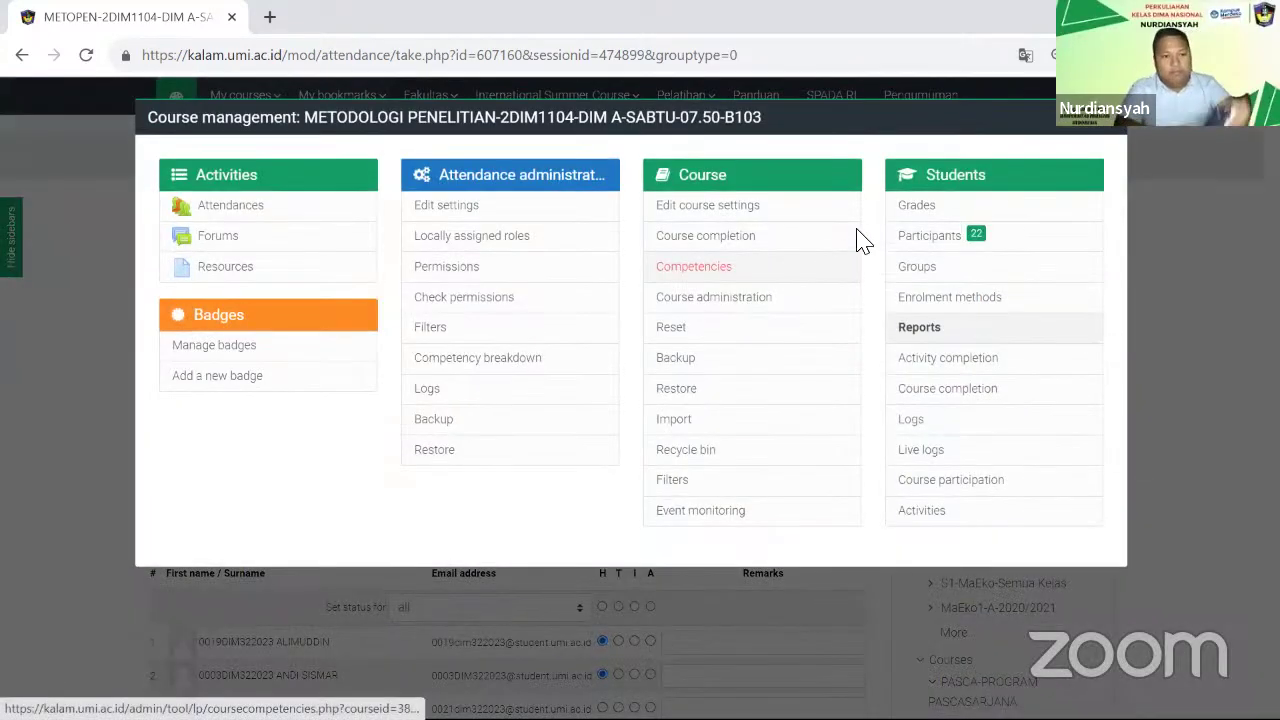
{"action": "left_click", "coordinate": [907, 242]}
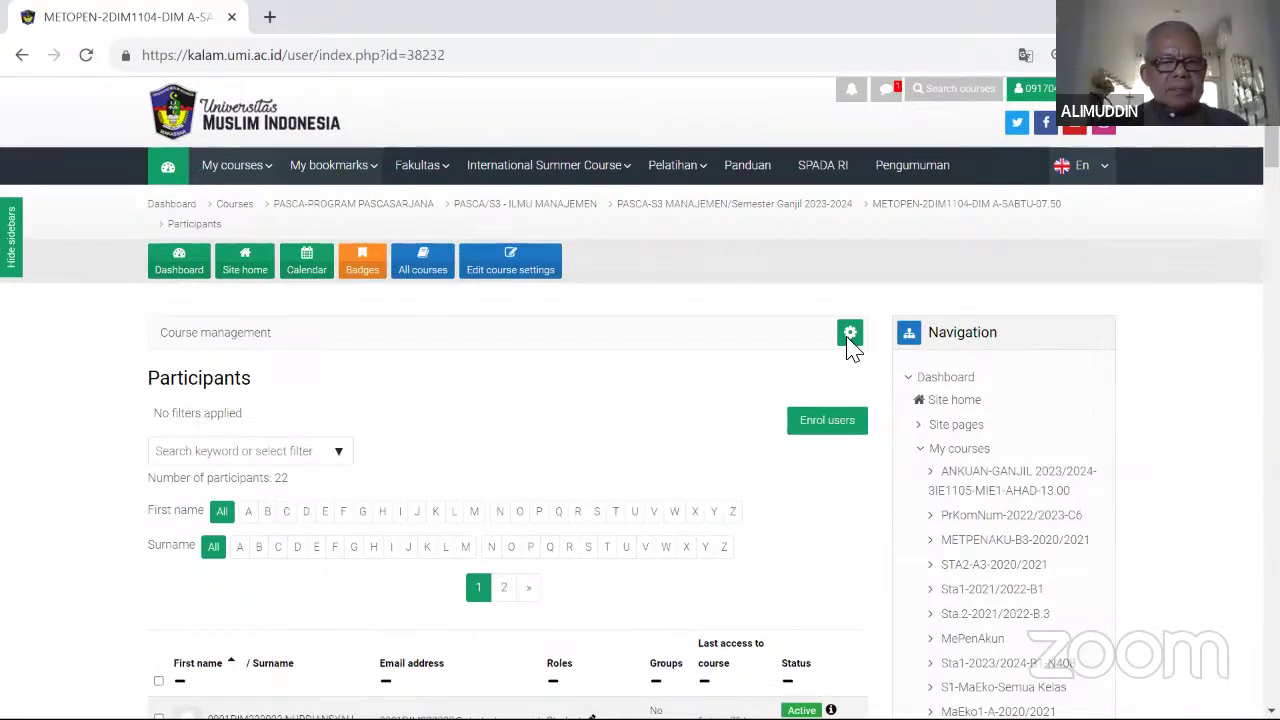
{"action": "left_click", "coordinate": [849, 336]}
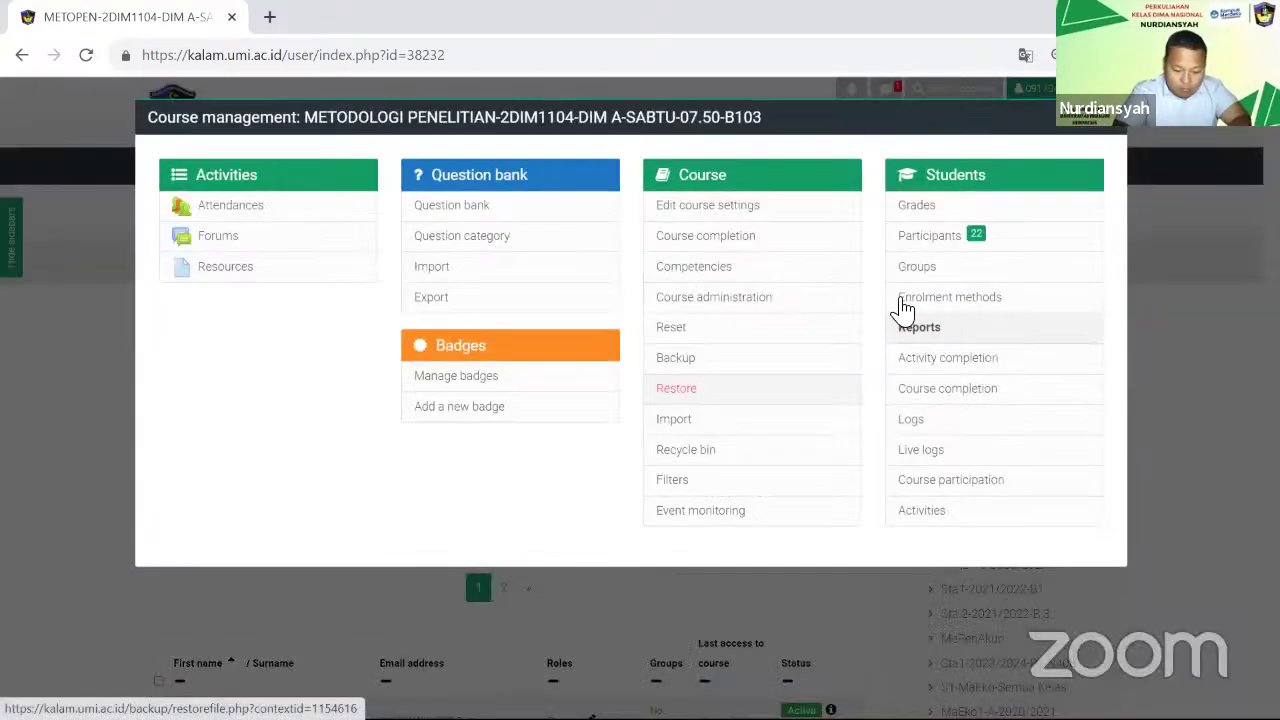
{"action": "left_click", "coordinate": [921, 238]}
{"action": "left_click", "coordinate": [843, 424]}
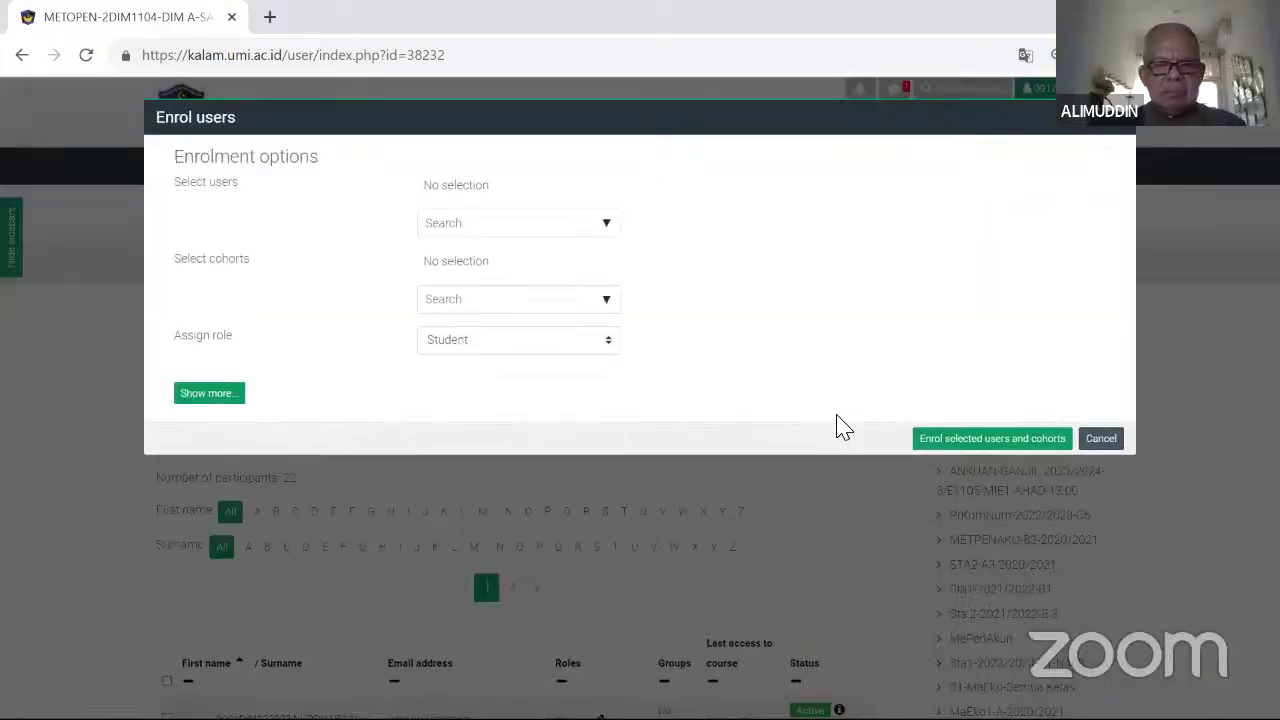
Step: Find the missing student by entering their student number and enrol them in the course with the Student role
{"action": "left_click", "coordinate": [499, 224]}
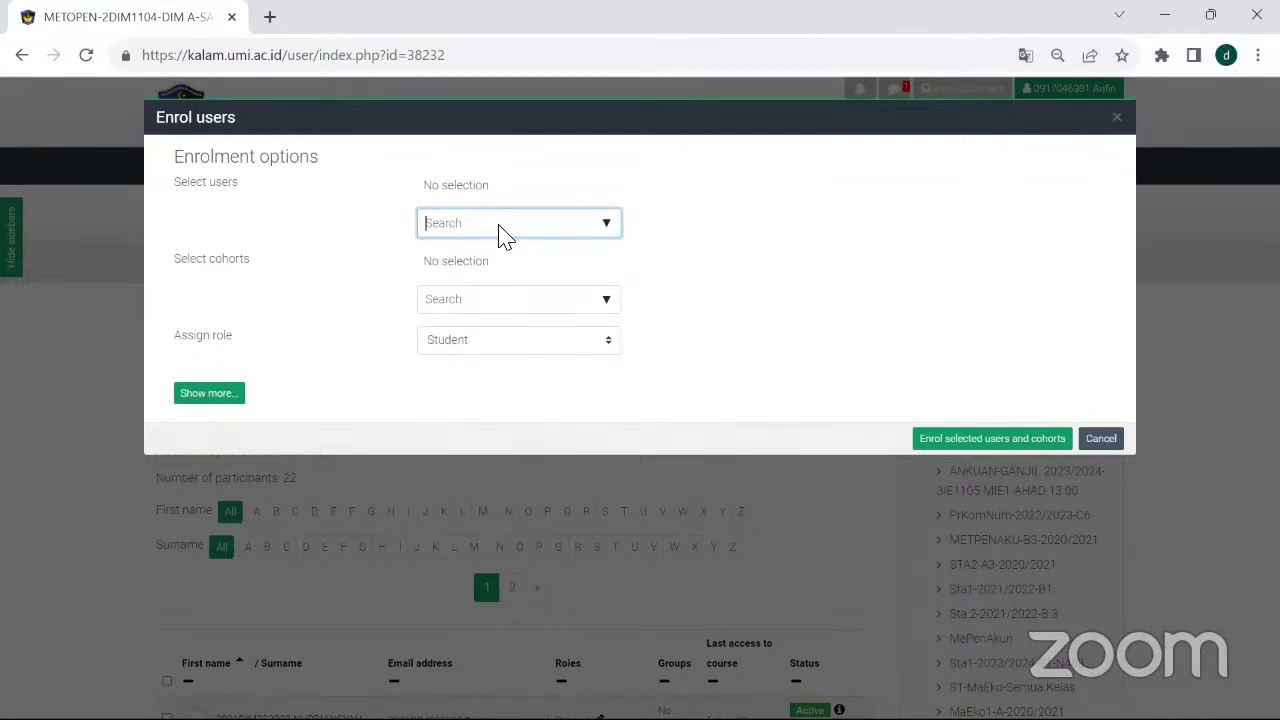
{"action": "type", "text": "0026"}
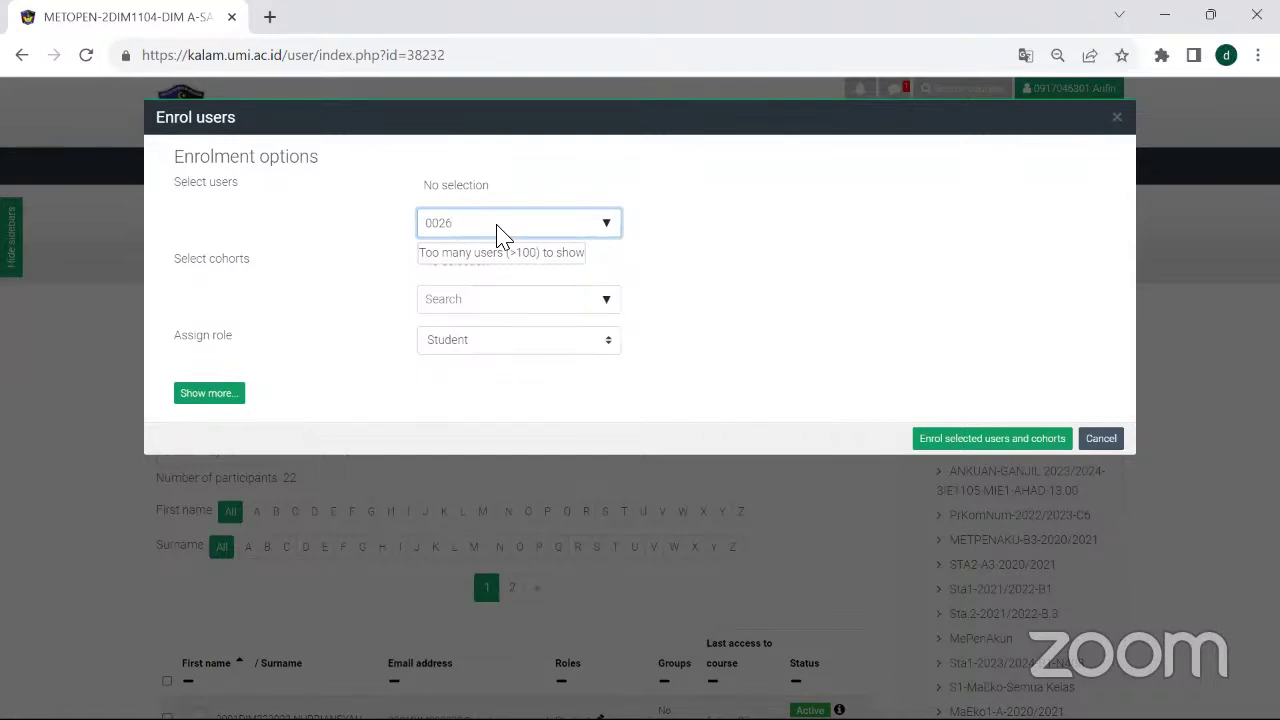
{"action": "type", "text": "DIM2"}
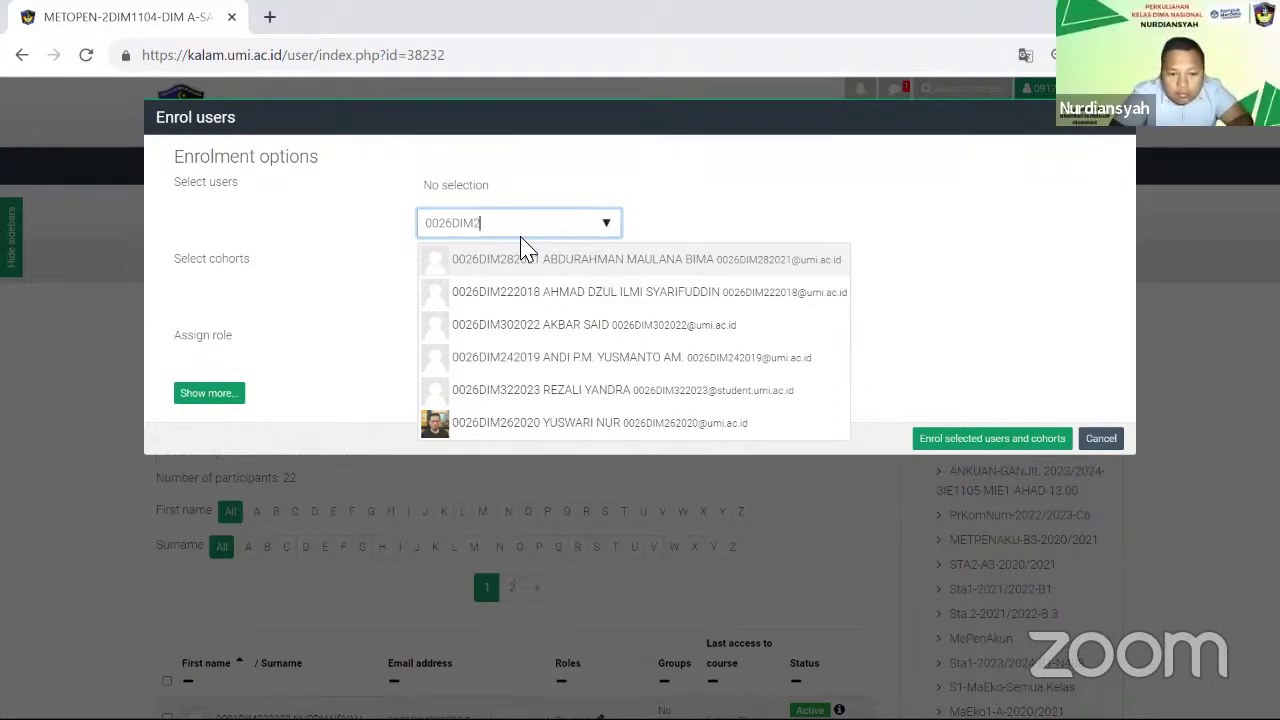
{"action": "type", "text": "3"}
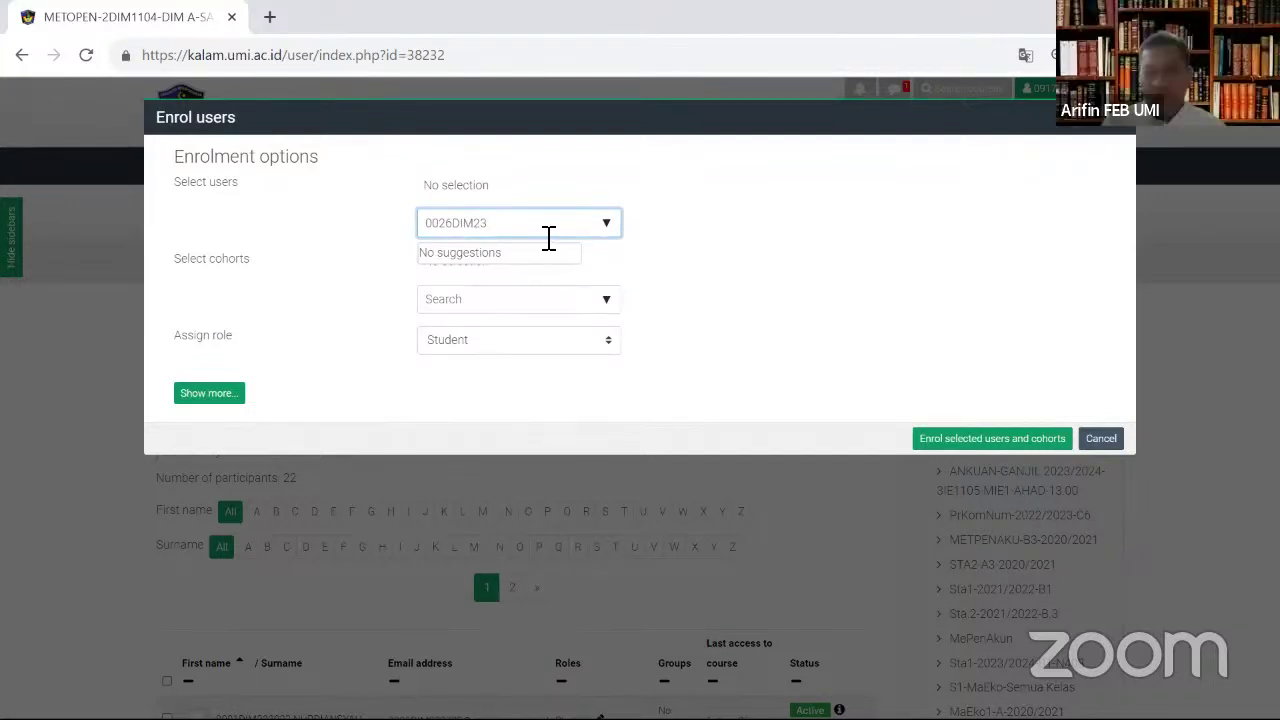
{"action": "key", "text": "BackSpace"}
{"action": "key", "text": "BackSpace"}
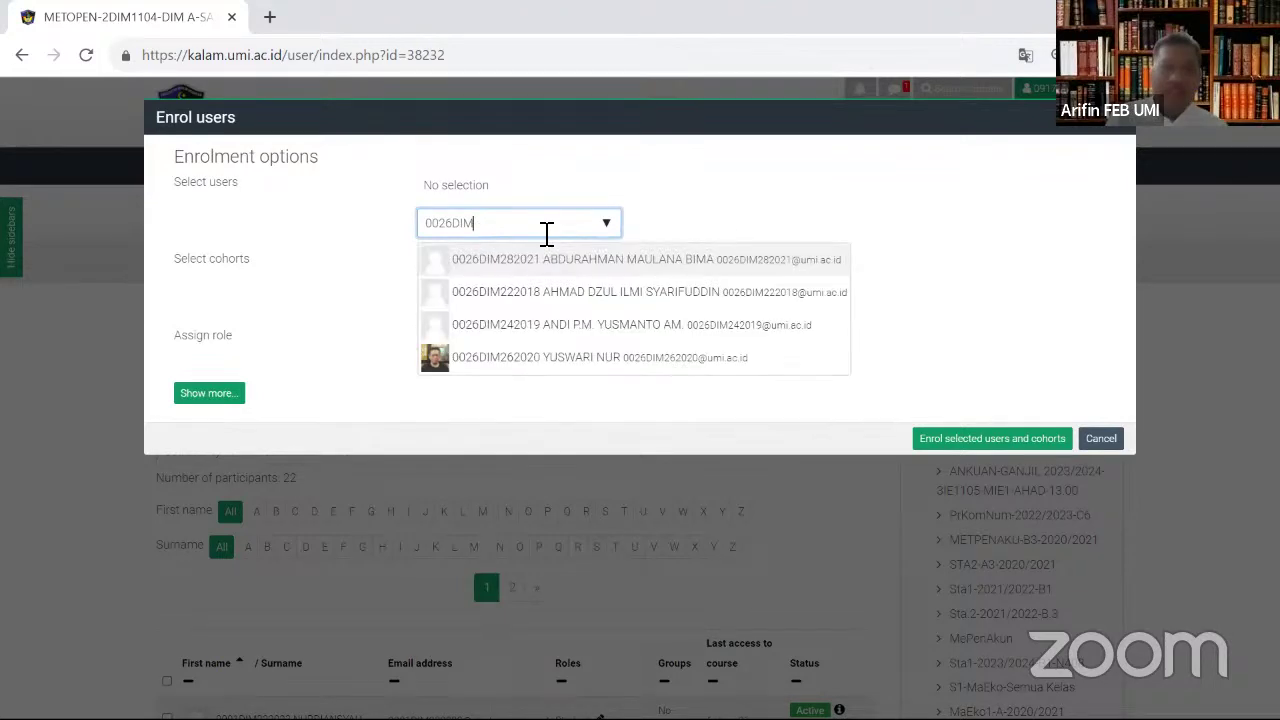
{"action": "type", "text": "32"}
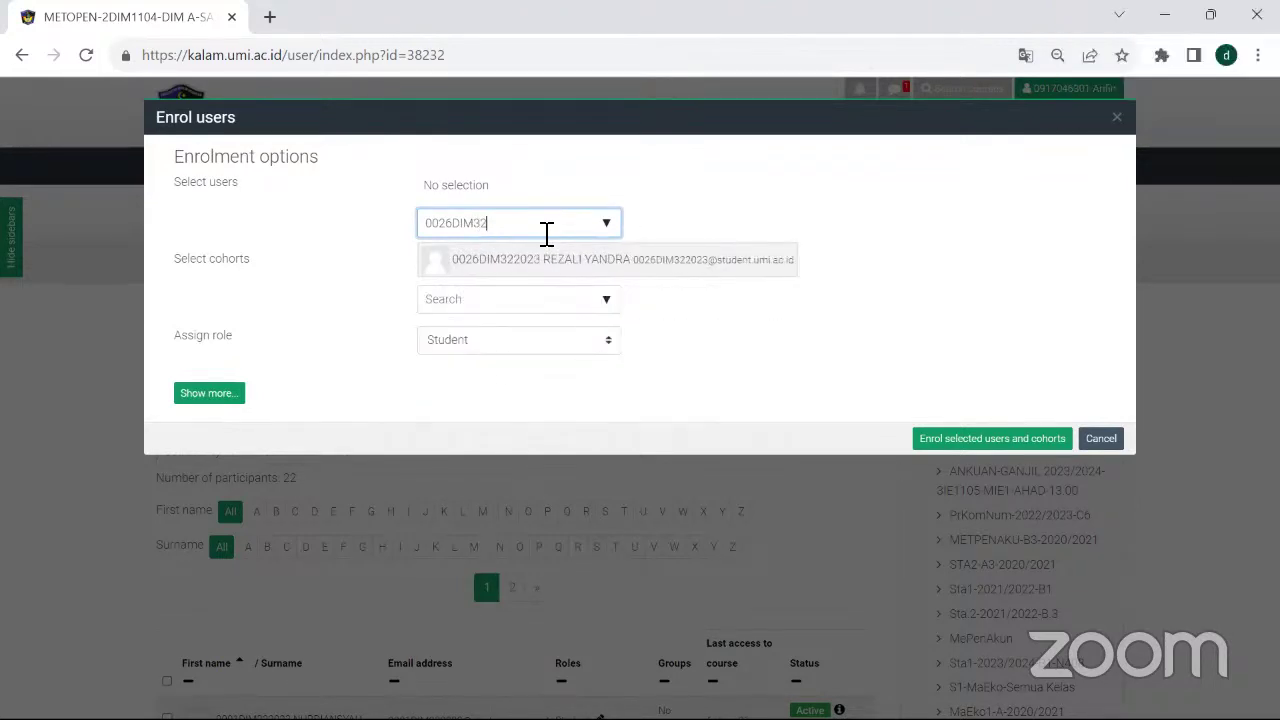
{"action": "type", "text": "2023"}
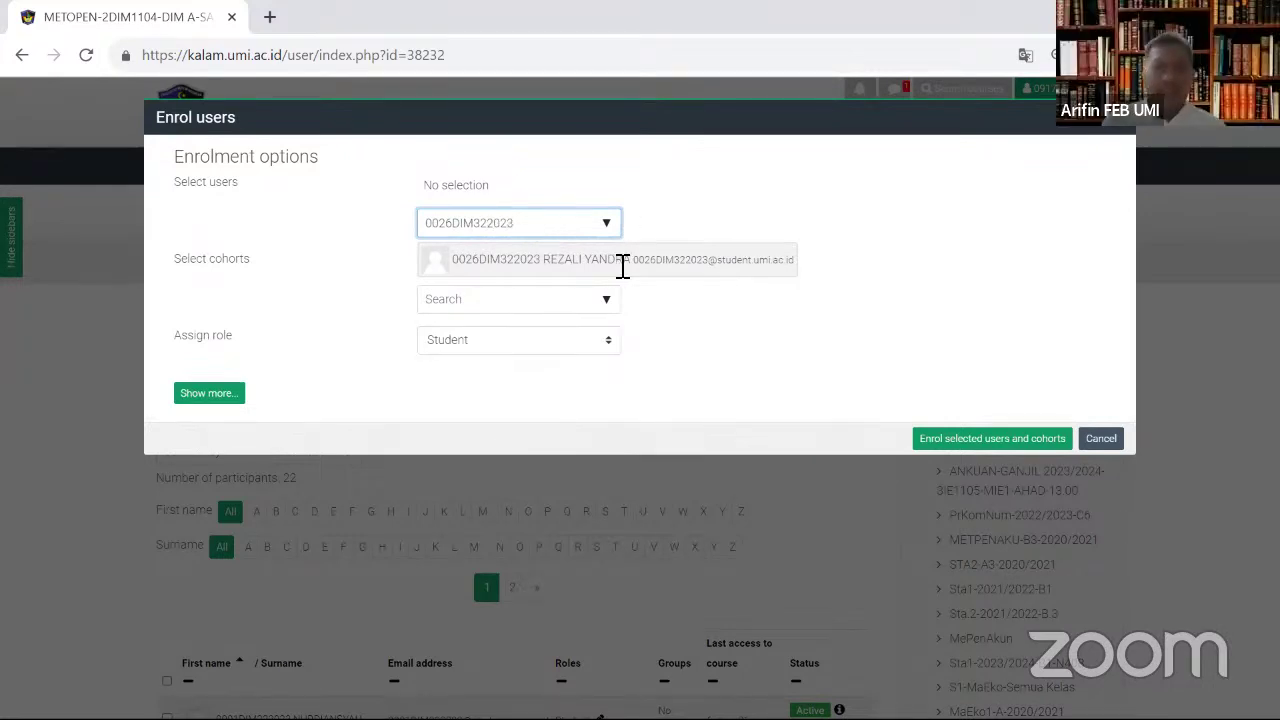
{"action": "left_click", "coordinate": [622, 266]}
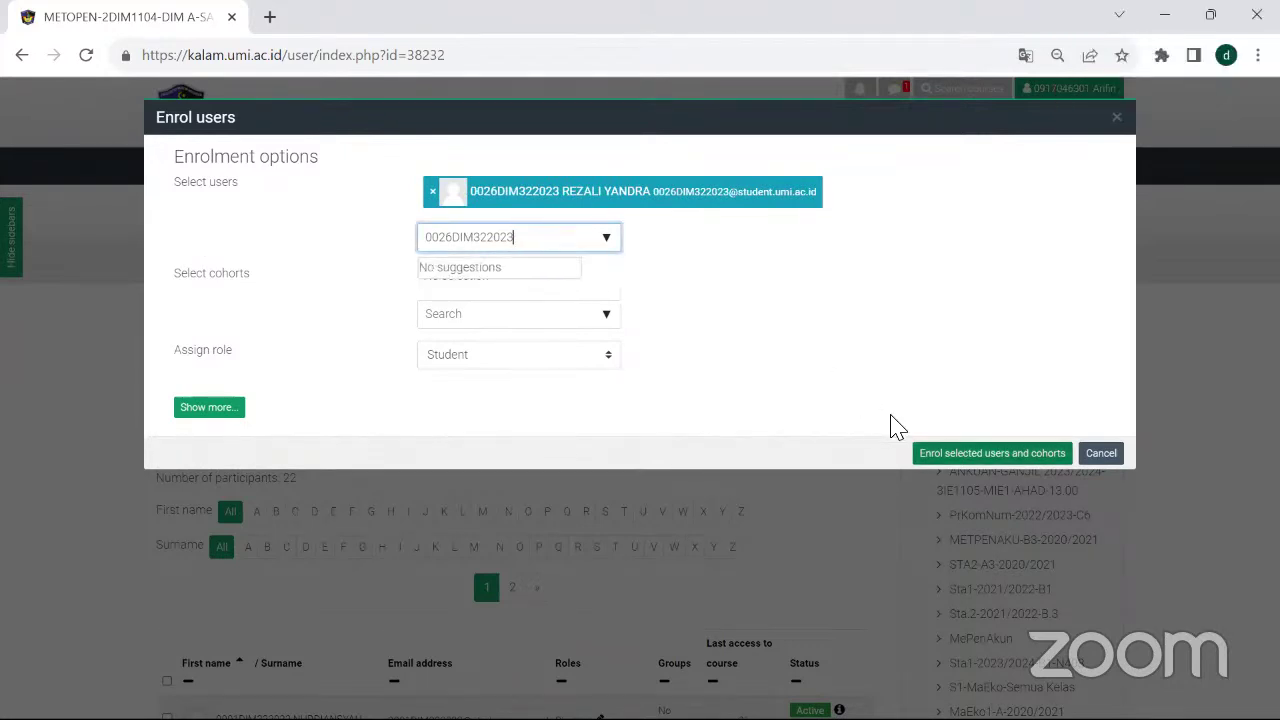
{"action": "left_click", "coordinate": [918, 450]}
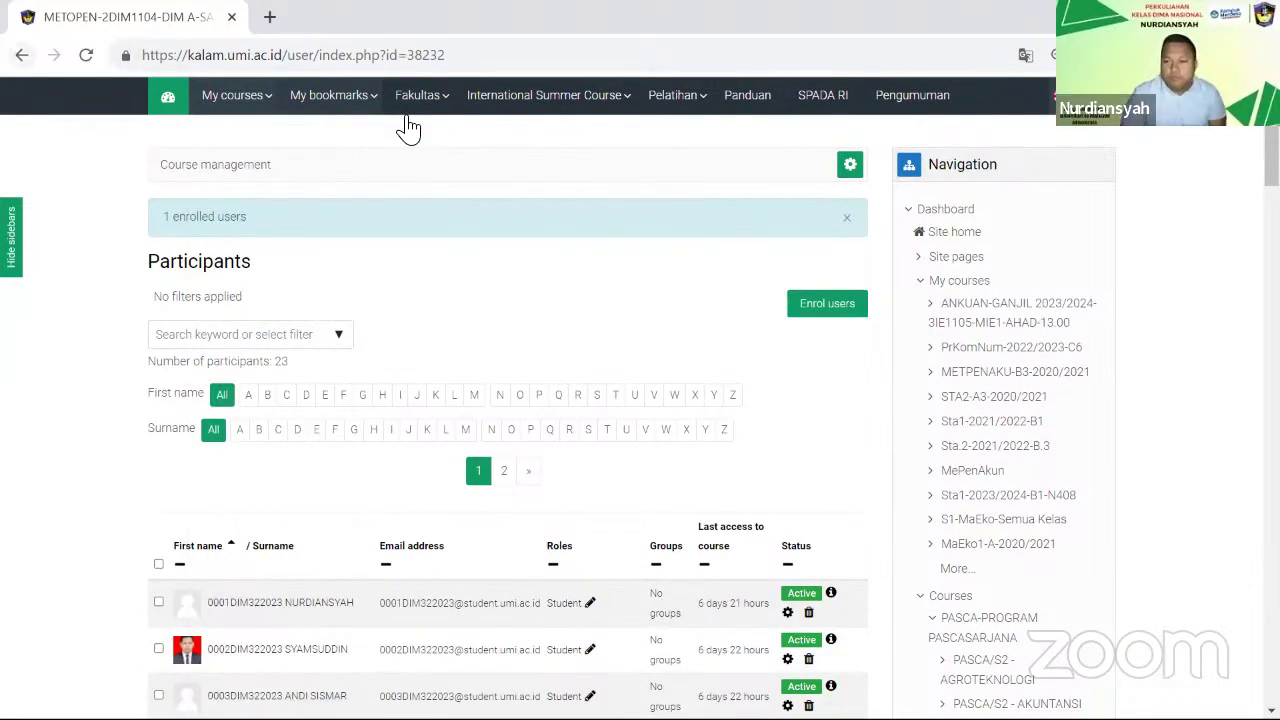
{"action": "key", "text": "alt+Left"}
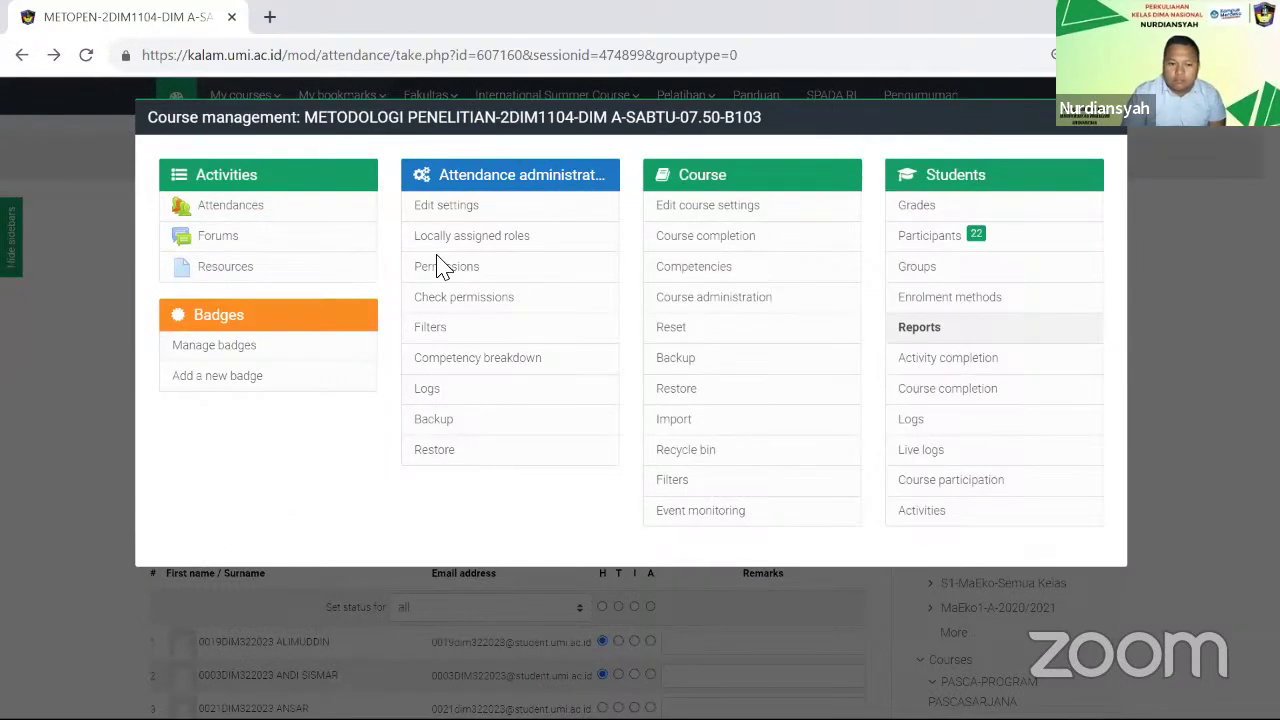
{"action": "left_click", "coordinate": [258, 207]}
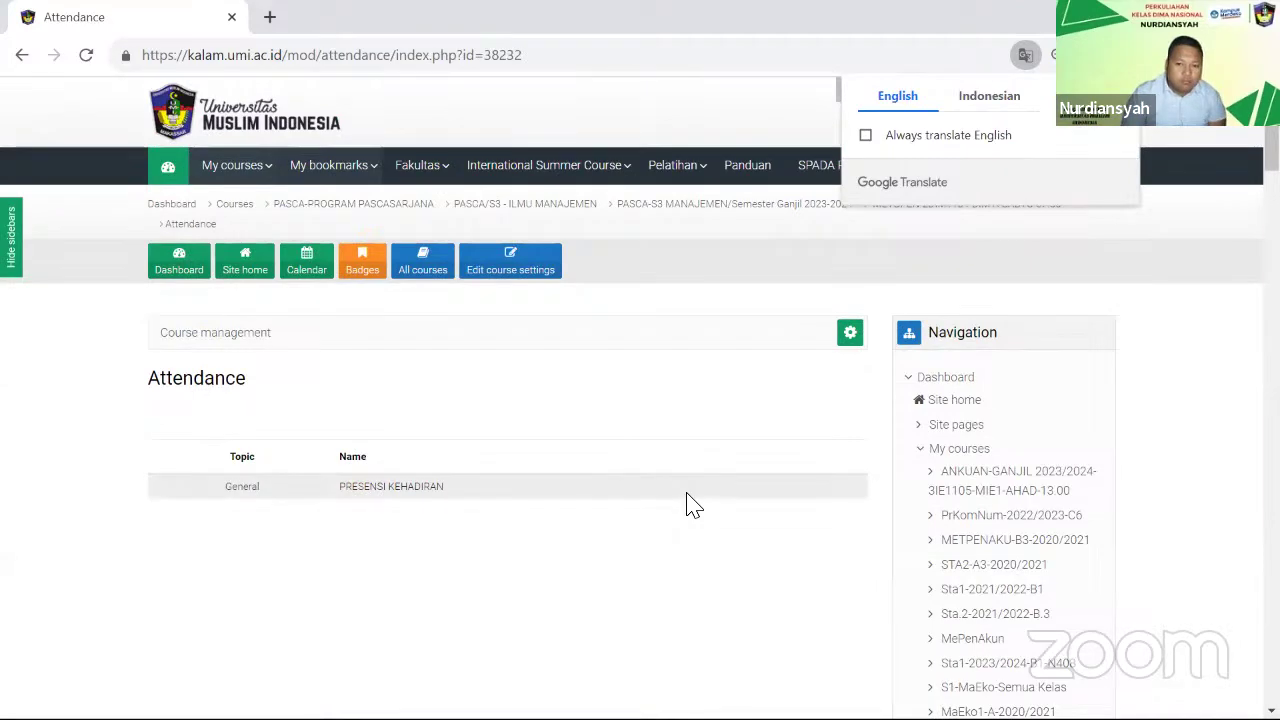
{"action": "scroll", "coordinate": [686, 509], "scroll_direction": "down", "scroll_amount": 3}
{"action": "scroll", "coordinate": [470, 281], "scroll_direction": "up", "scroll_amount": 3}
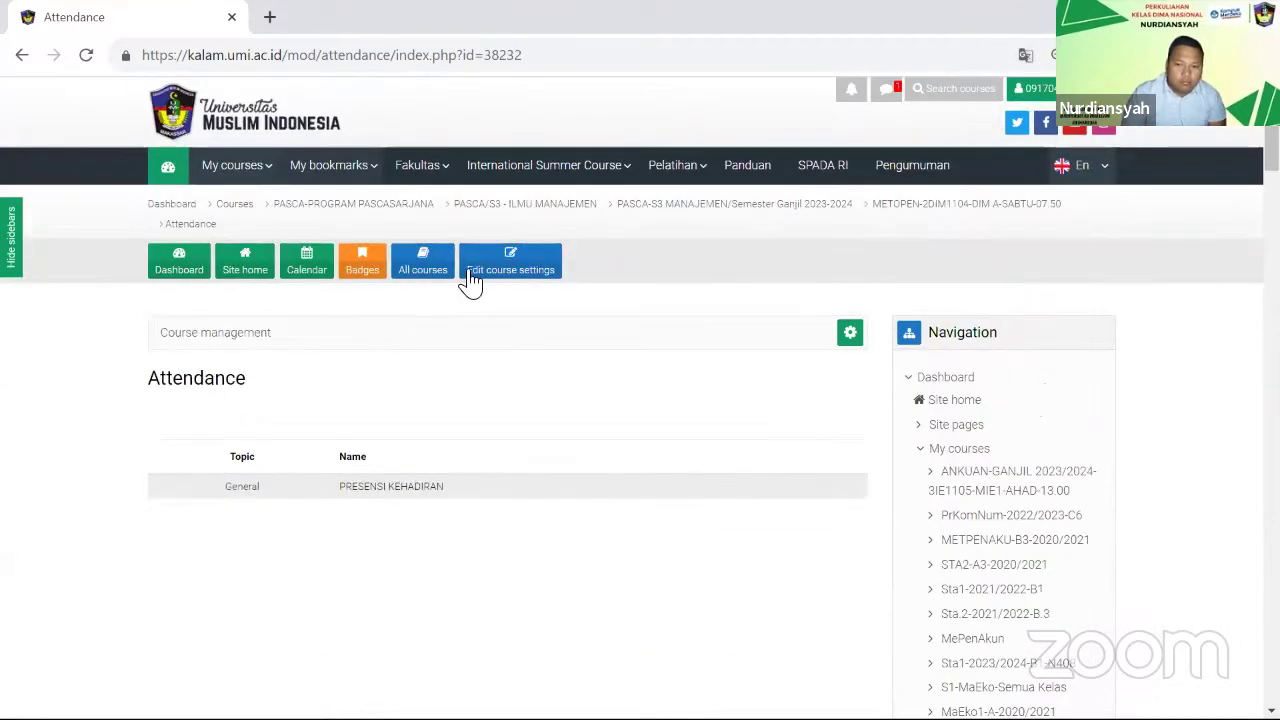
{"action": "left_click", "coordinate": [531, 214]}
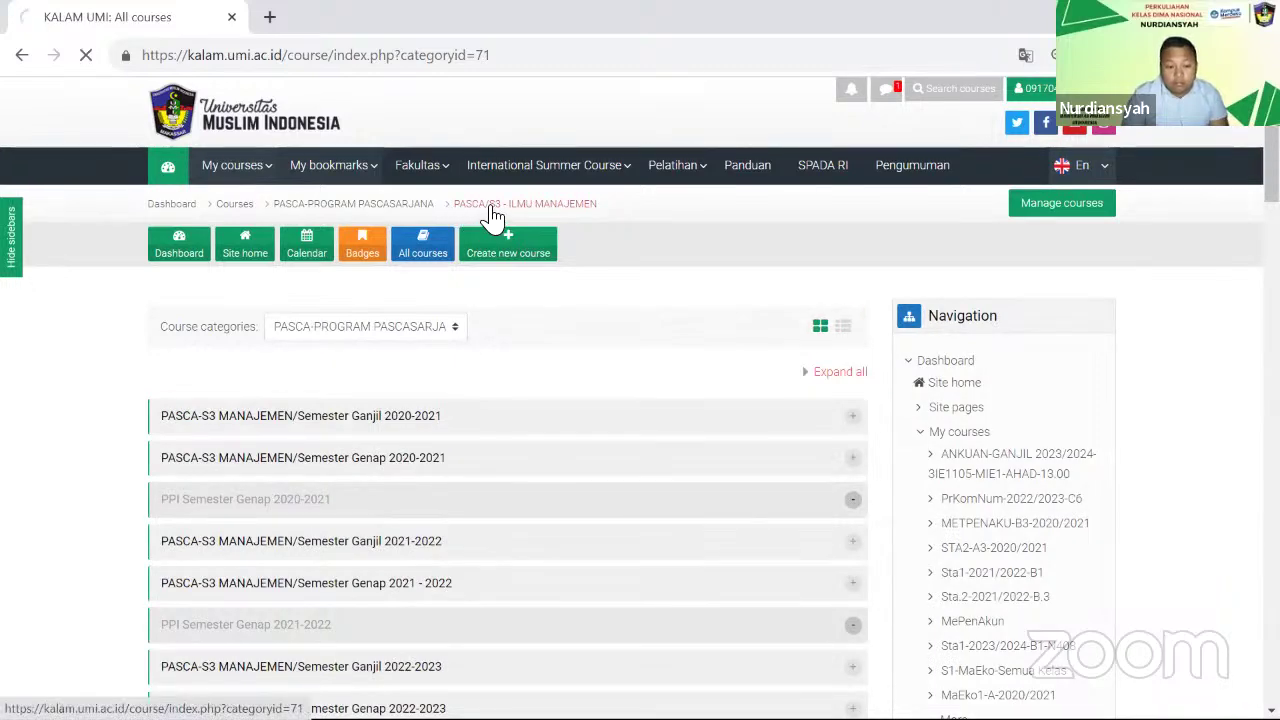
{"action": "left_click", "coordinate": [534, 208]}
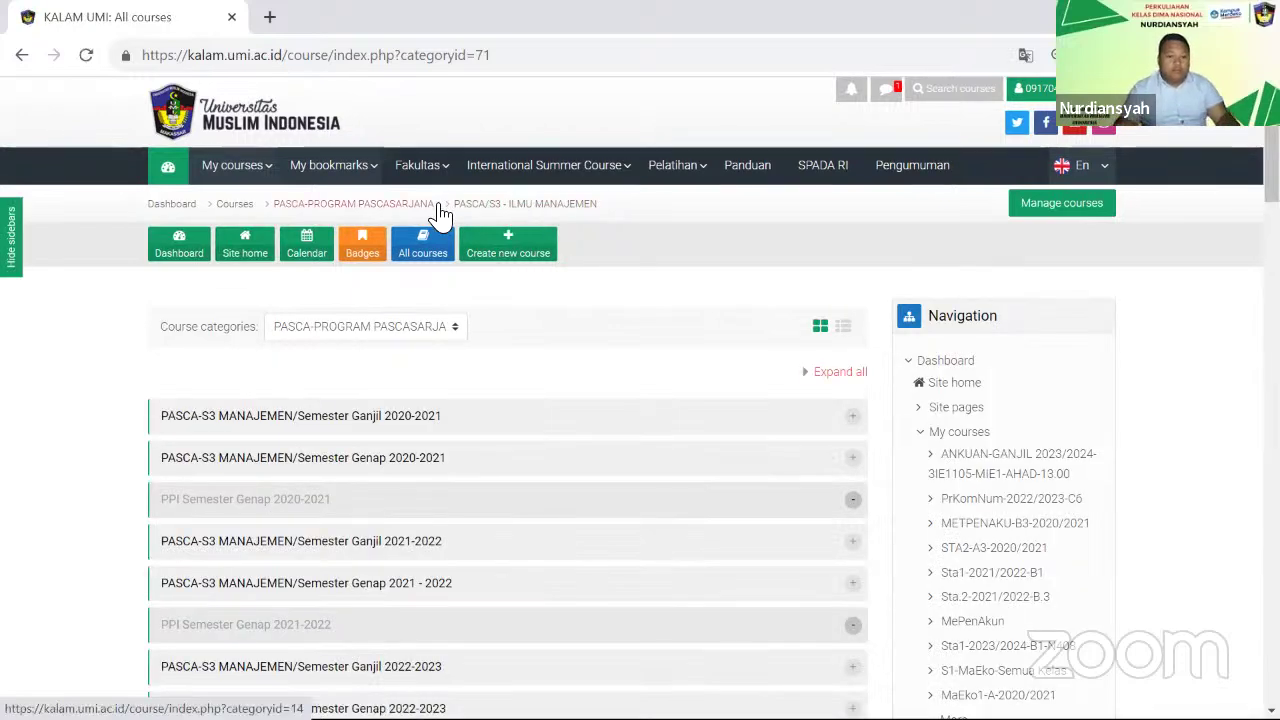
{"action": "mouse_move", "coordinate": [322, 168]}
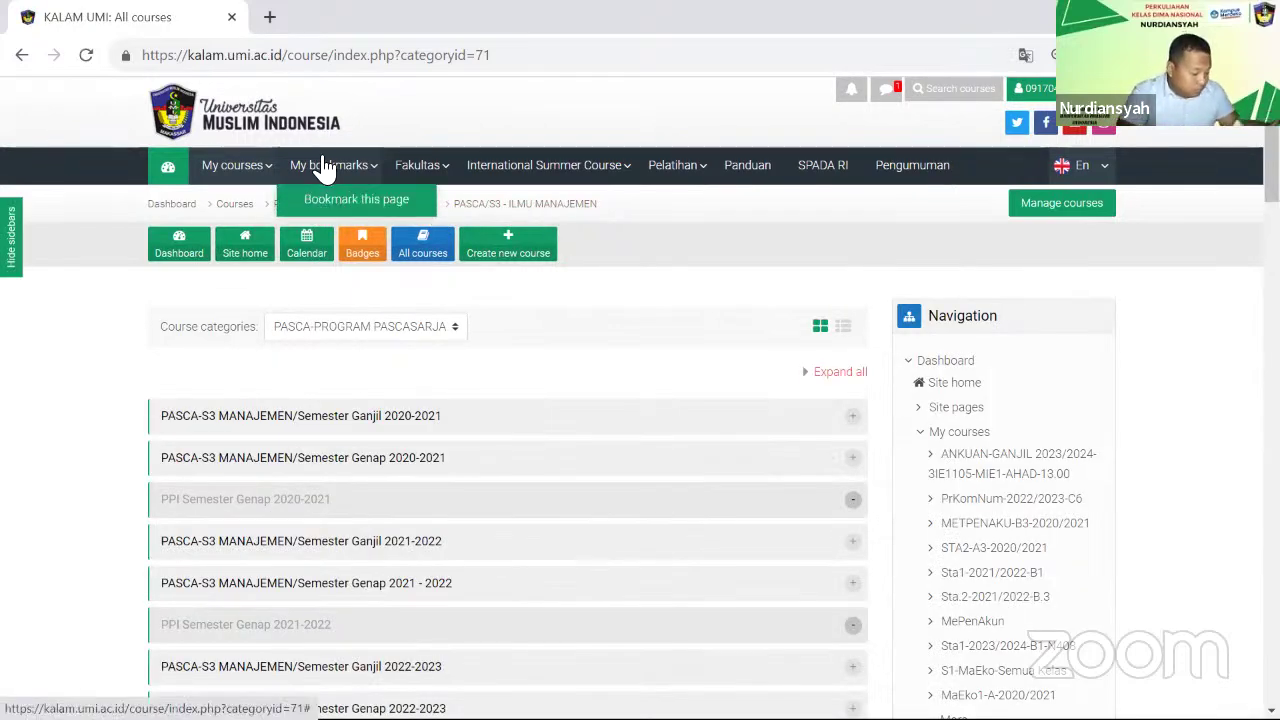
{"action": "left_click", "coordinate": [390, 232]}
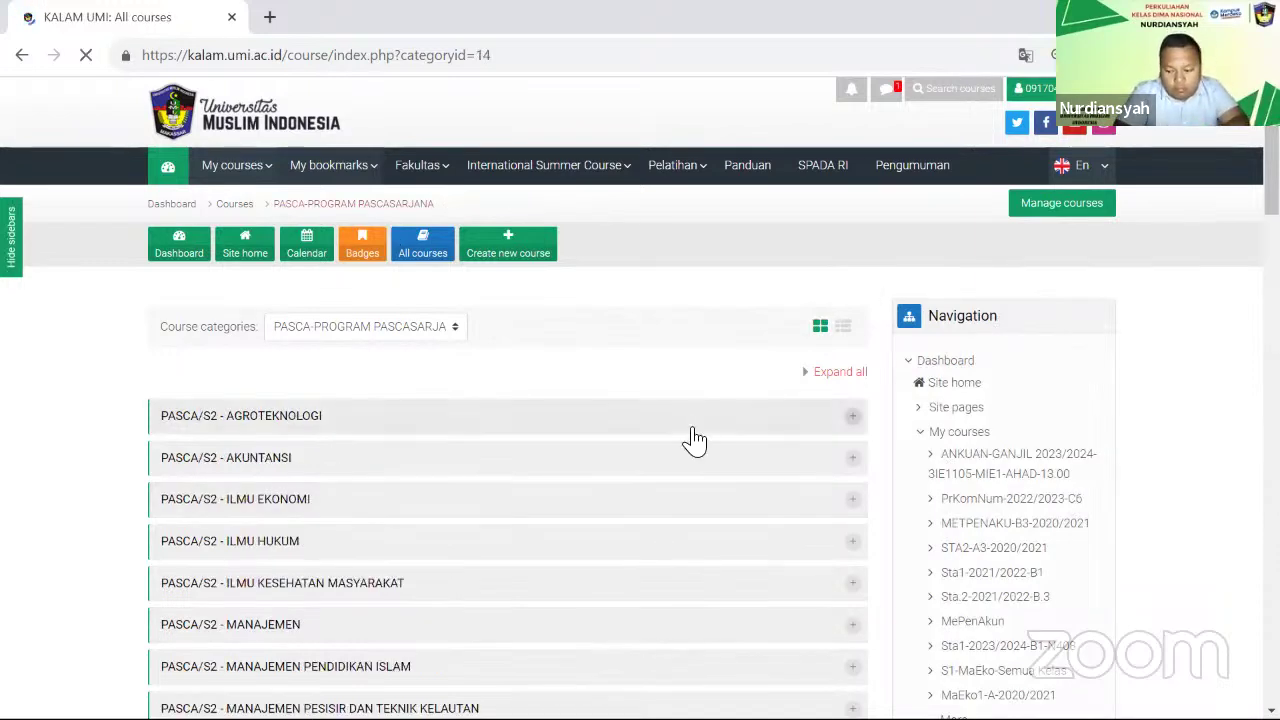
{"action": "left_click", "coordinate": [24, 58]}
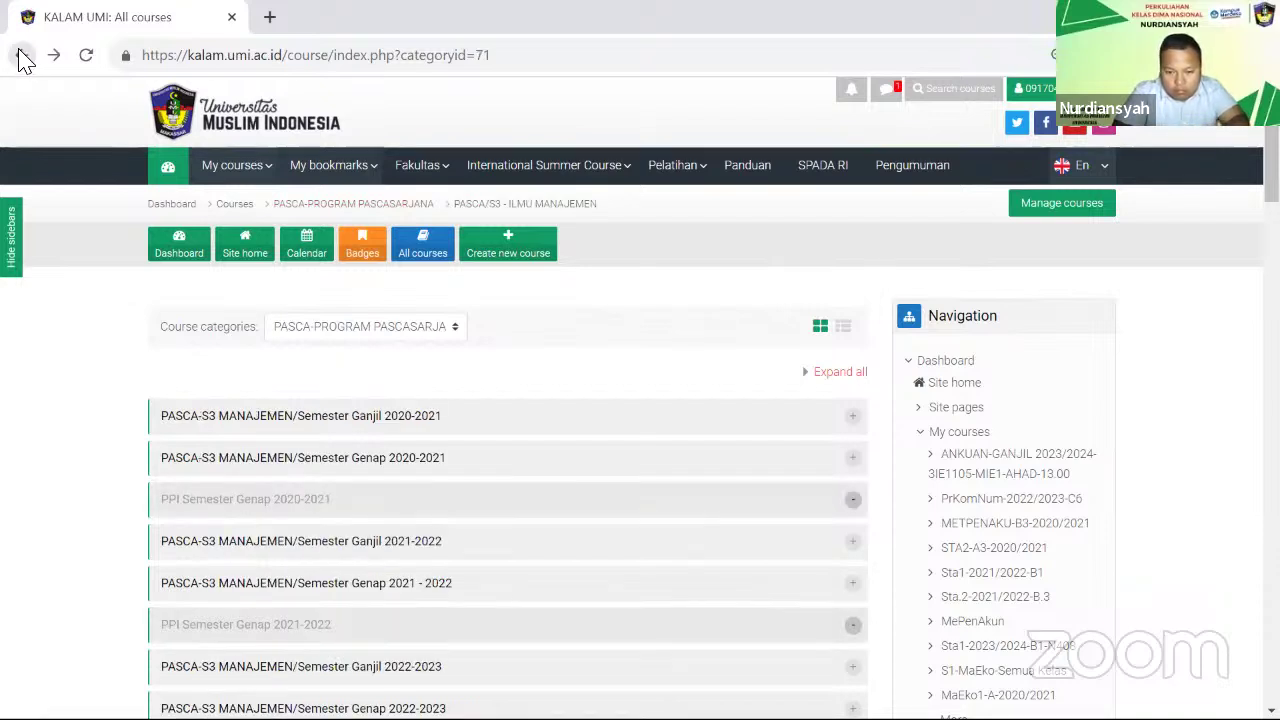
{"action": "left_click", "coordinate": [24, 58]}
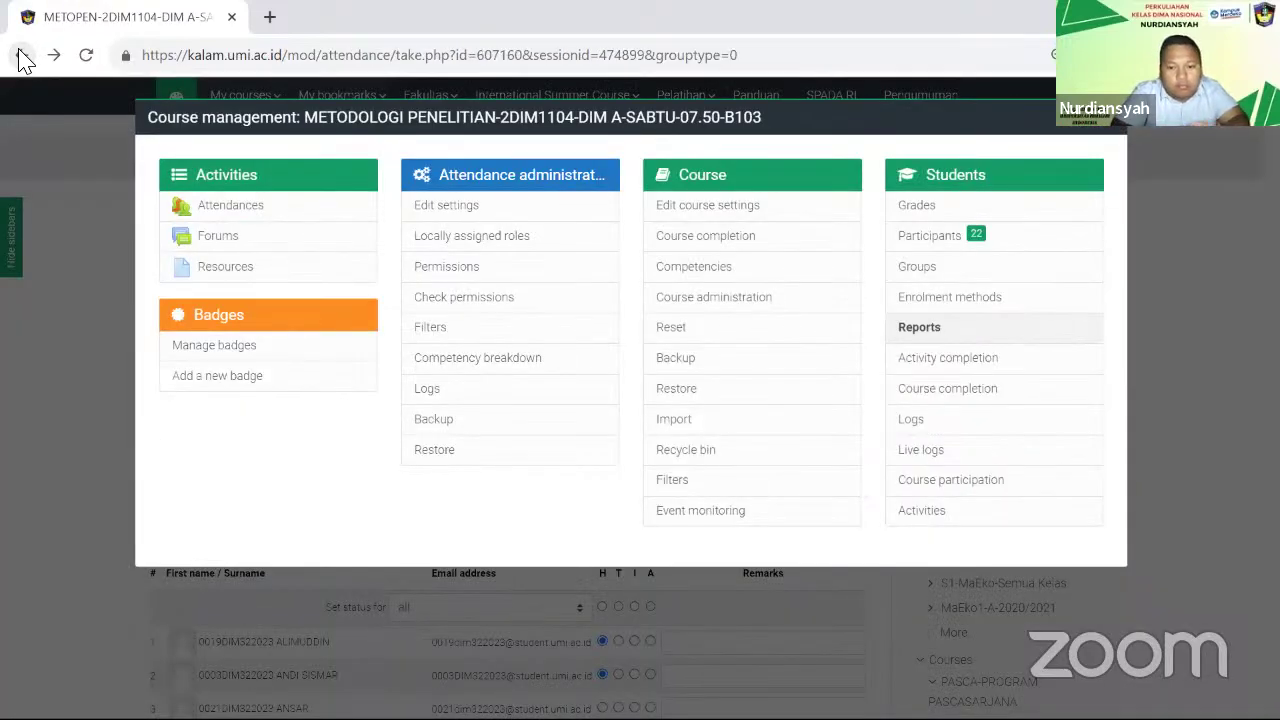
Step: Open the PRESENSI KEHADIRAN attendance activity from the METOPEN-2DIM1104-DIM A-SABTU-07.50 course page
{"action": "left_click", "coordinate": [283, 214]}
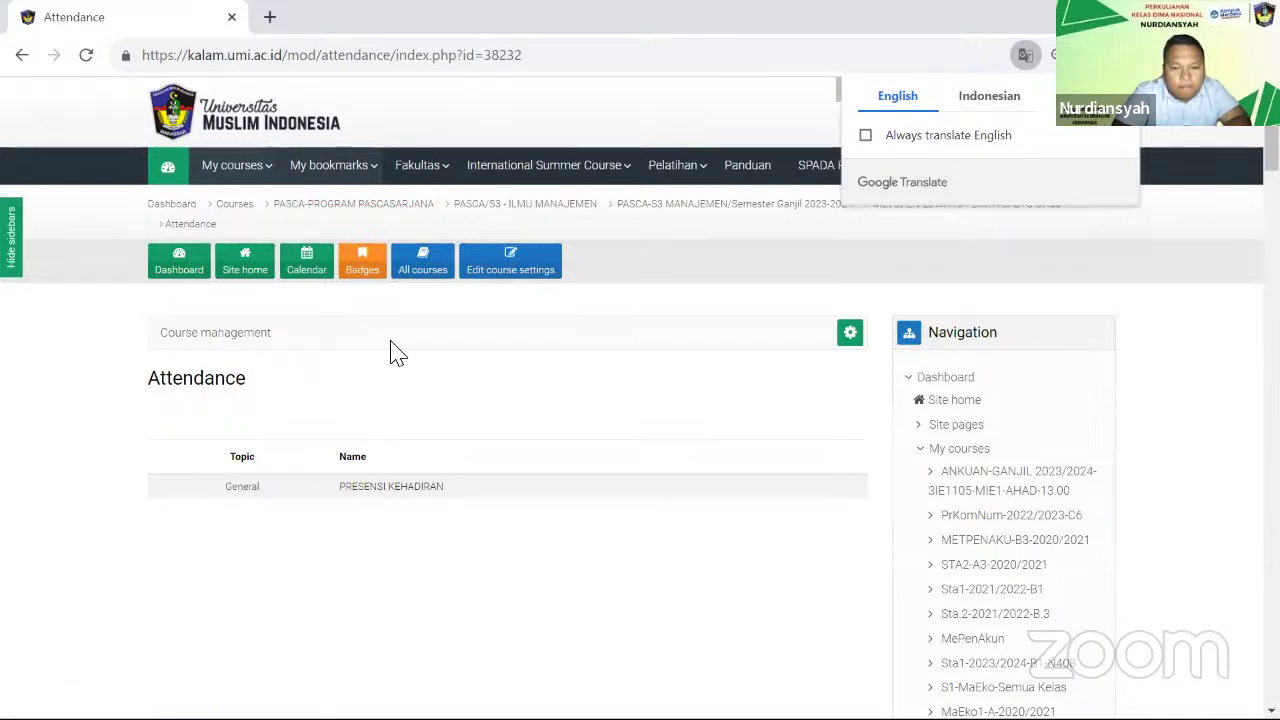
{"action": "left_click", "coordinate": [586, 509]}
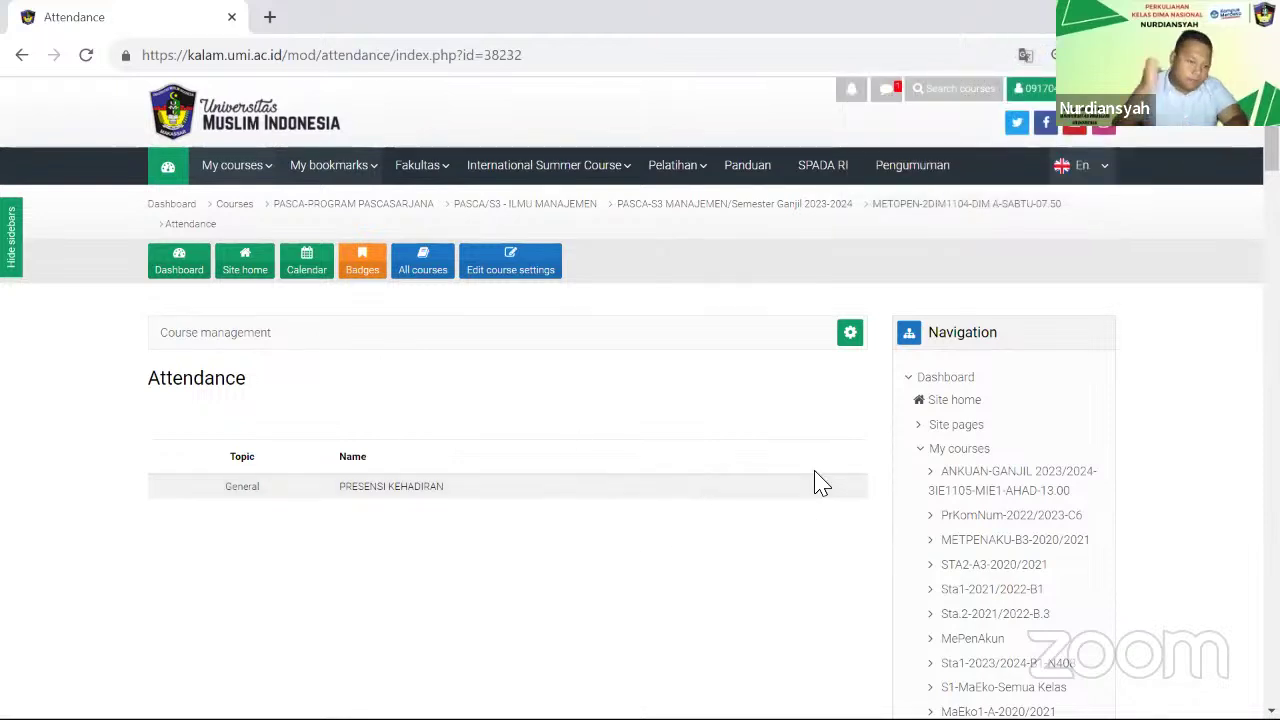
{"action": "left_click", "coordinate": [842, 230]}
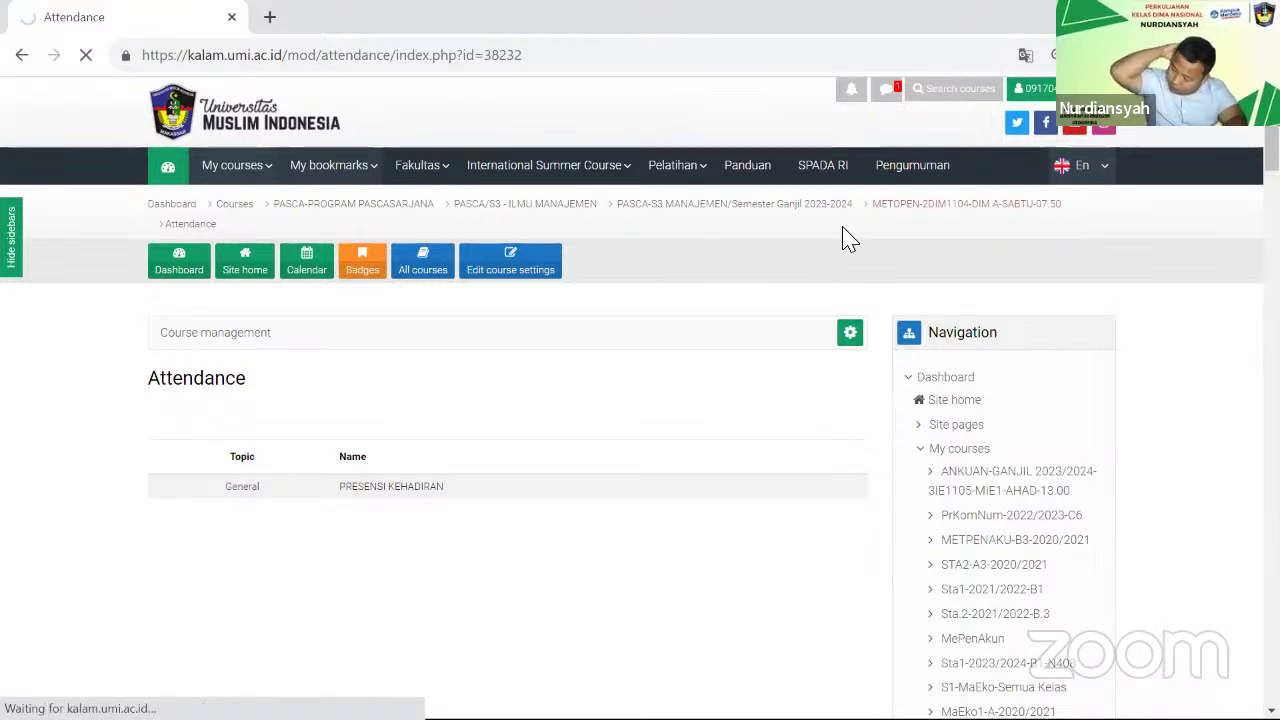
{"action": "scroll", "coordinate": [288, 450], "scroll_direction": "down", "scroll_amount": 3}
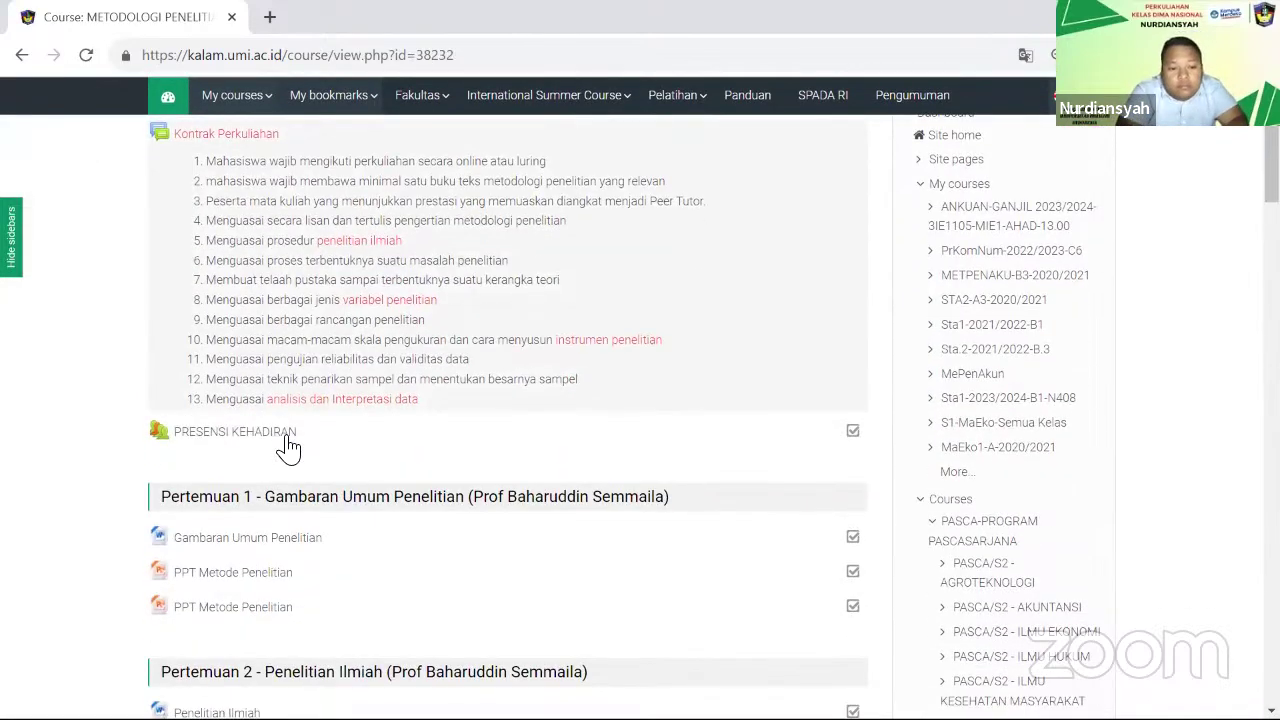
{"action": "left_click", "coordinate": [285, 440]}
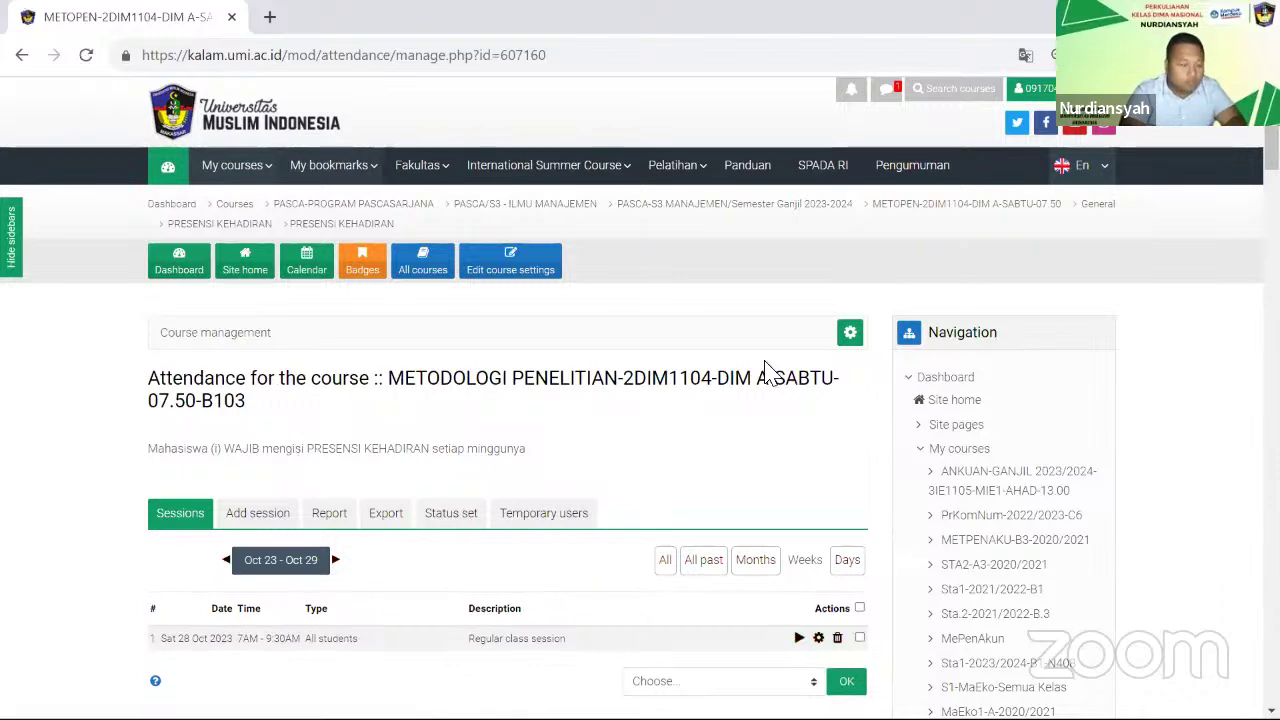
Step: Start taking attendance for the 28 October 2023 session and check the list for the newly enrolled student
{"action": "scroll", "coordinate": [760, 378], "scroll_direction": "down", "scroll_amount": 3}
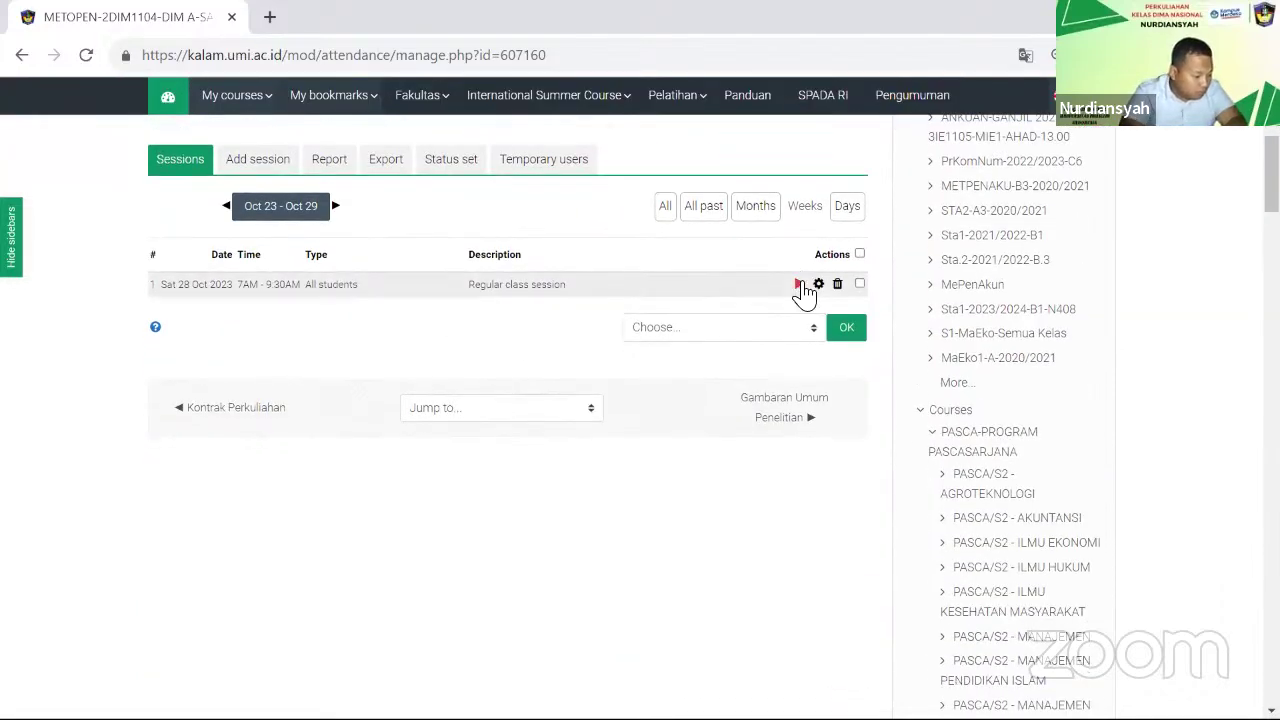
{"action": "left_click", "coordinate": [800, 285]}
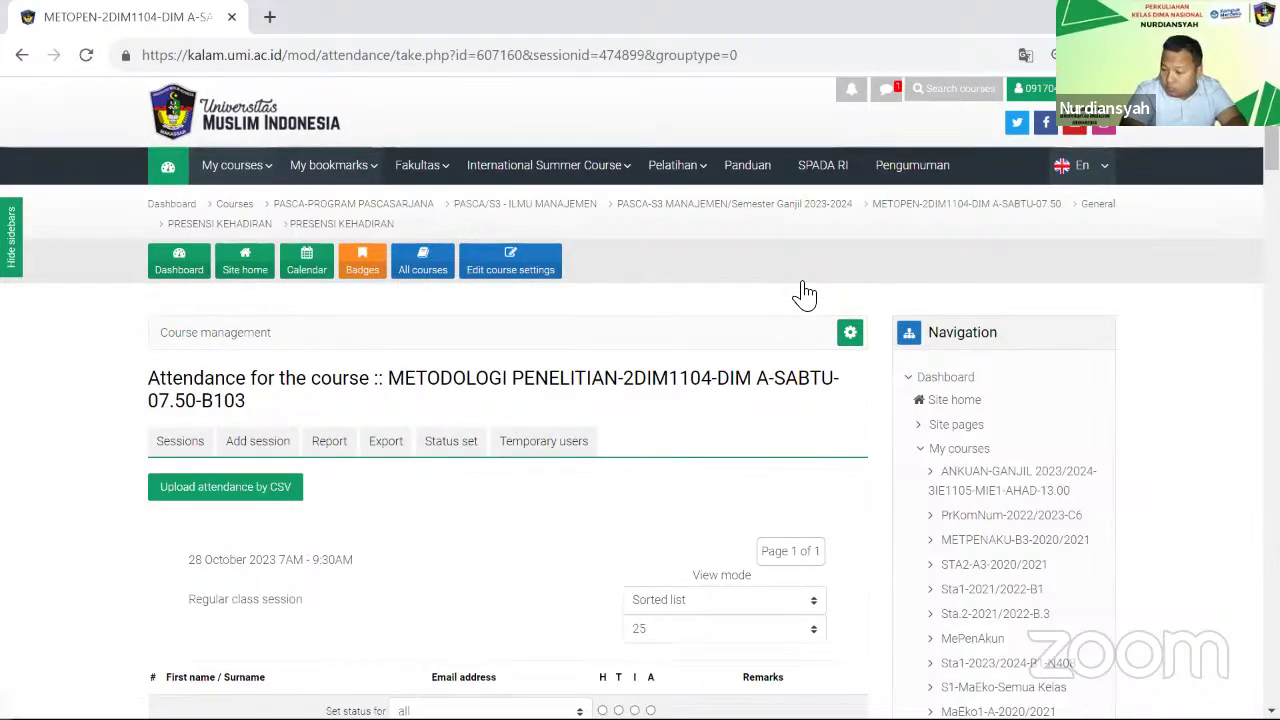
{"action": "scroll", "coordinate": [857, 363], "scroll_direction": "down", "scroll_amount": 4}
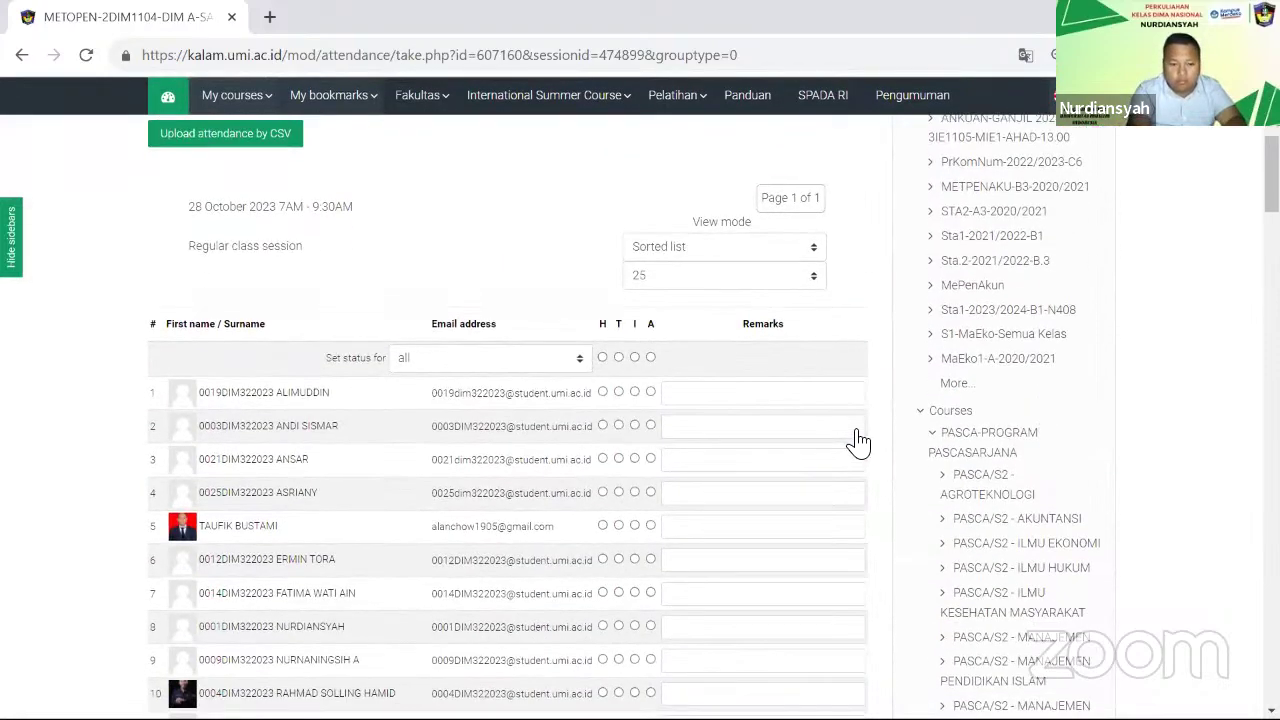
{"action": "scroll", "coordinate": [858, 441], "scroll_direction": "down", "scroll_amount": 6}
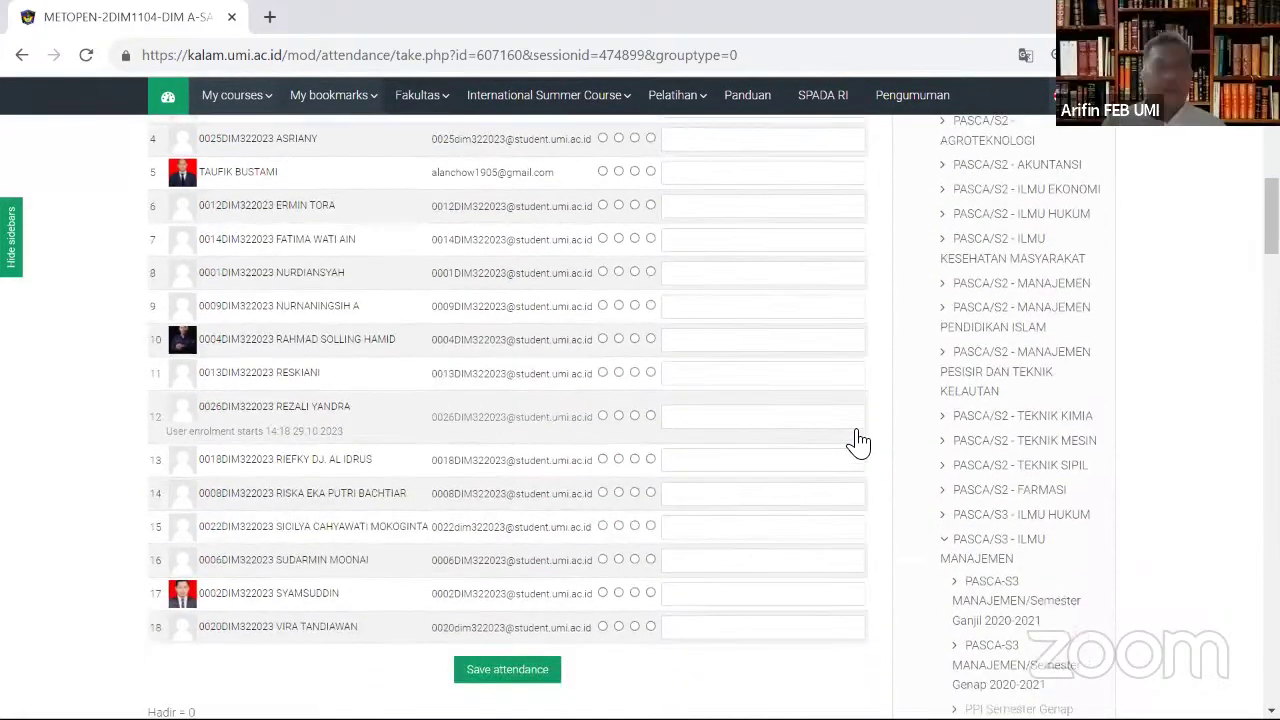
{"action": "scroll", "coordinate": [858, 441], "scroll_direction": "down", "scroll_amount": 2}
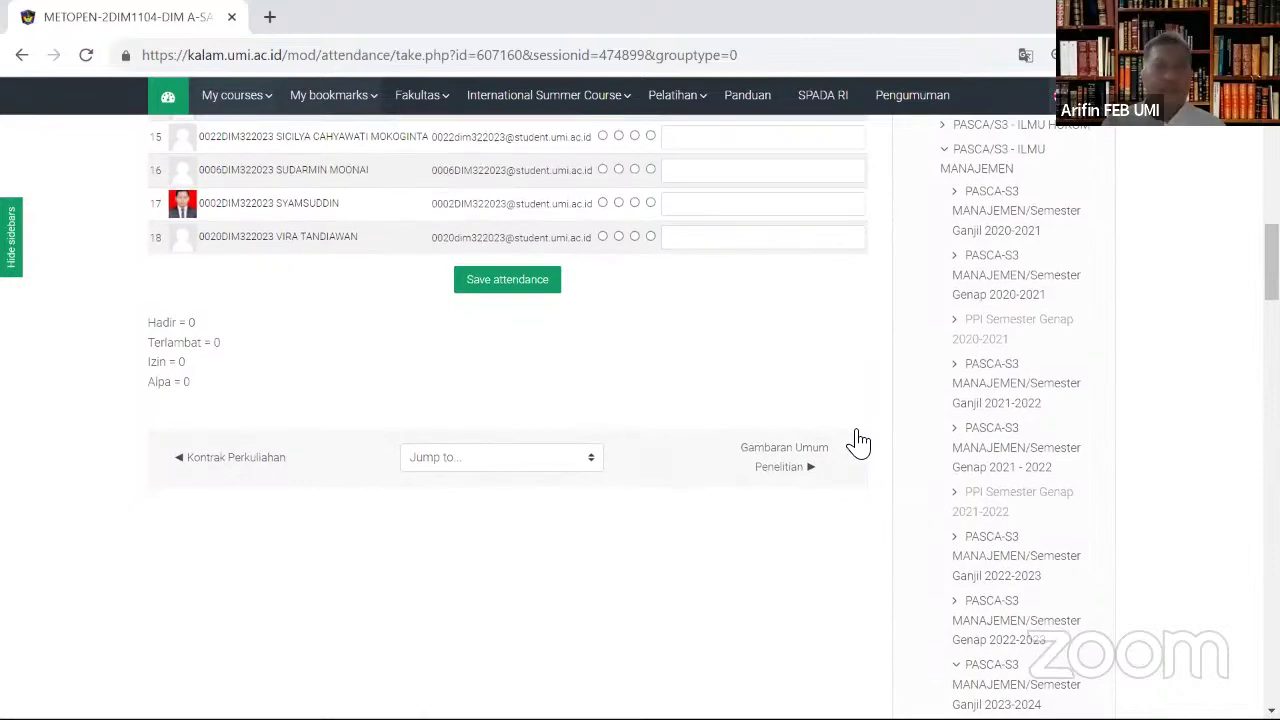
{"action": "scroll", "coordinate": [858, 441], "scroll_direction": "up", "scroll_amount": 5}
{"action": "scroll", "coordinate": [858, 441], "scroll_direction": "up", "scroll_amount": 3}
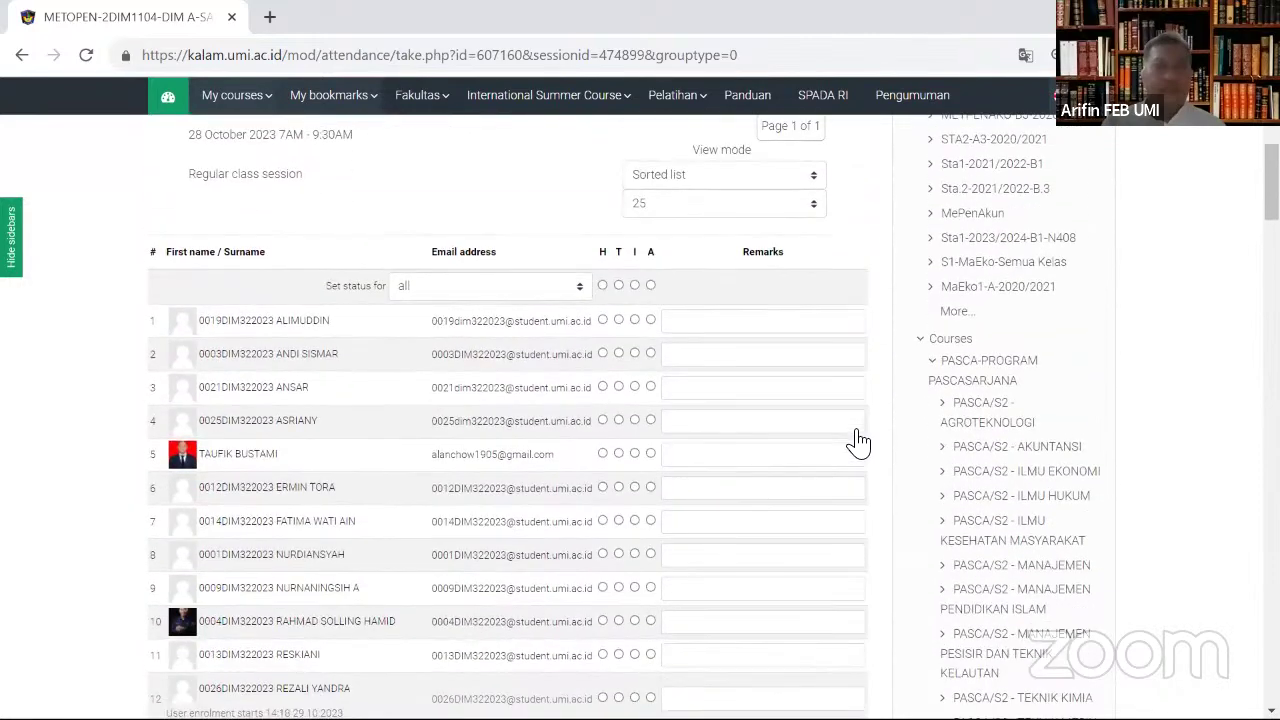
Step: Mark the students in rows 1, 2, 4 and 5 as present (H) for the 28 October 2023 session
{"action": "left_click", "coordinate": [603, 320]}
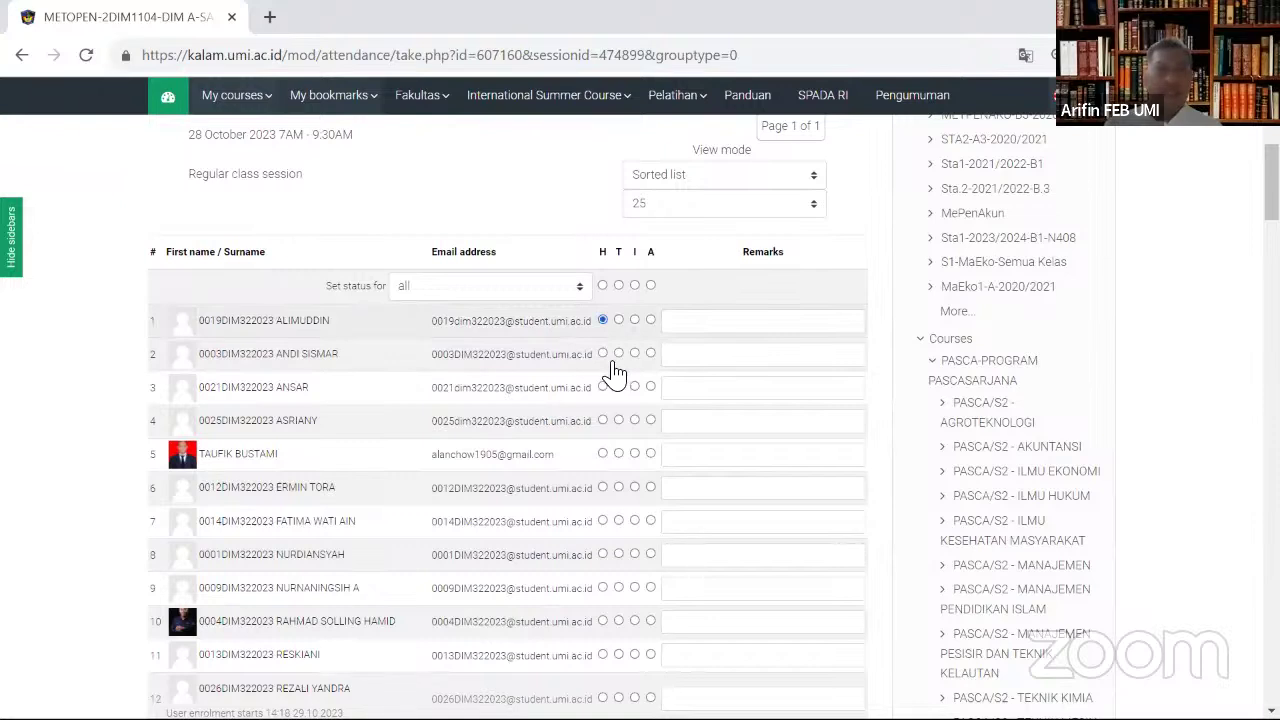
{"action": "left_click", "coordinate": [603, 354]}
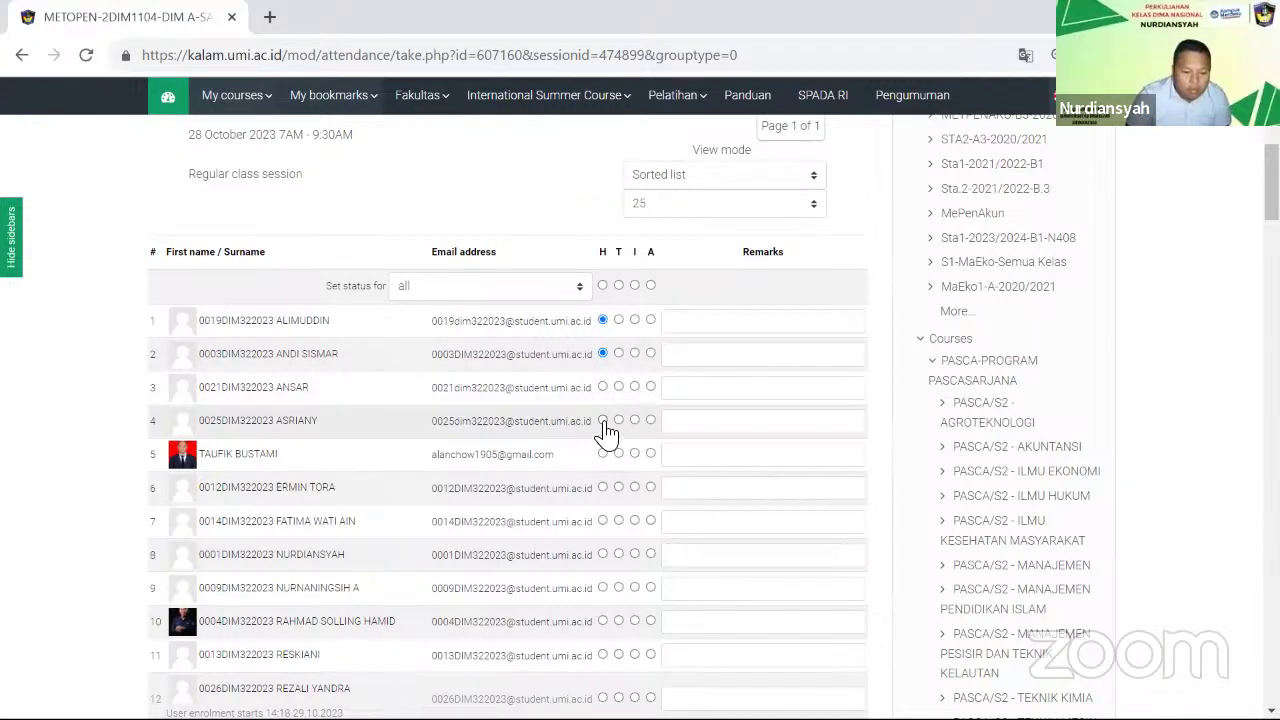
{"action": "left_click", "coordinate": [603, 421]}
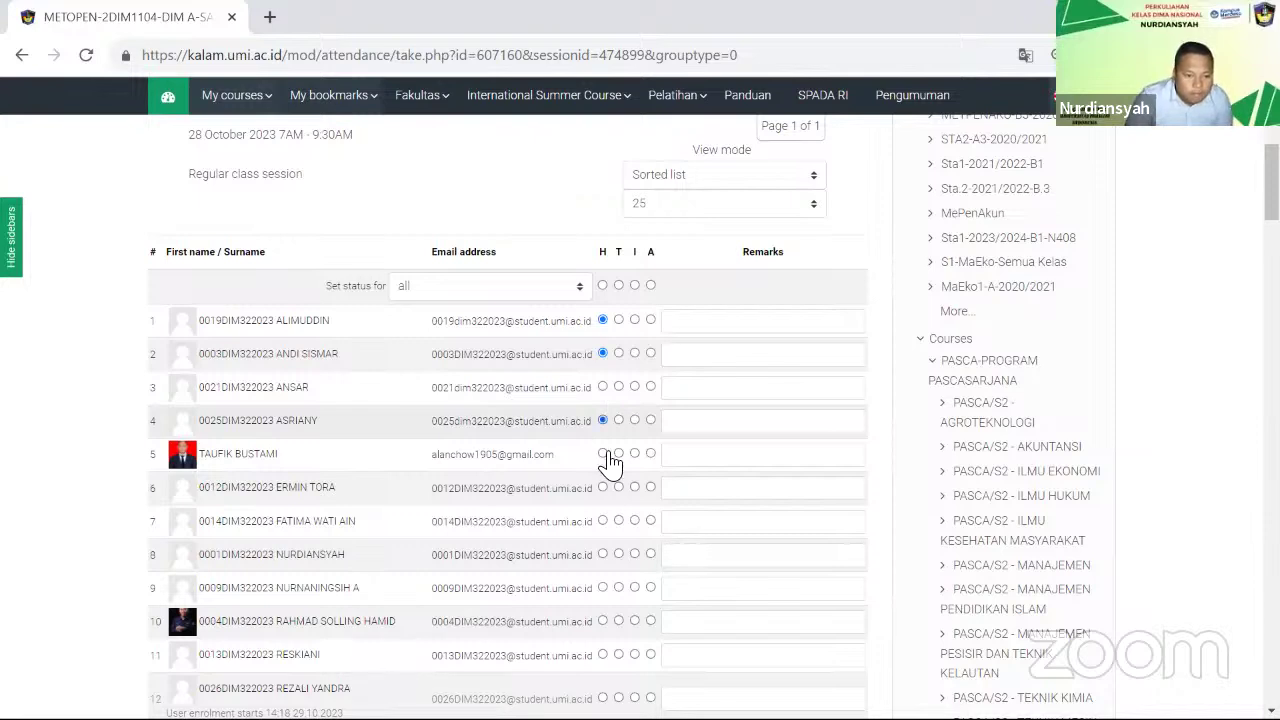
{"action": "left_click", "coordinate": [603, 454]}
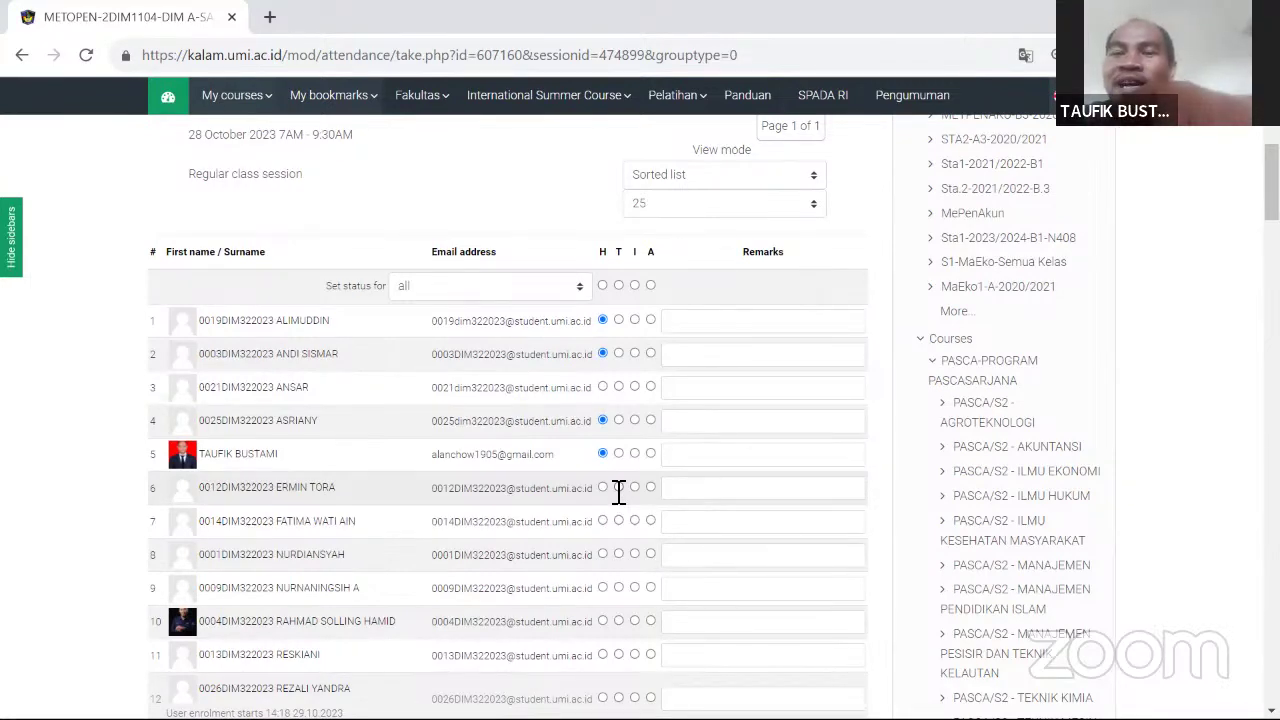
Step: Mark the students in rows 6, 8, 9 and 10 of the attendance list as present (H)
{"action": "scroll", "coordinate": [618, 492], "scroll_direction": "down", "scroll_amount": 1}
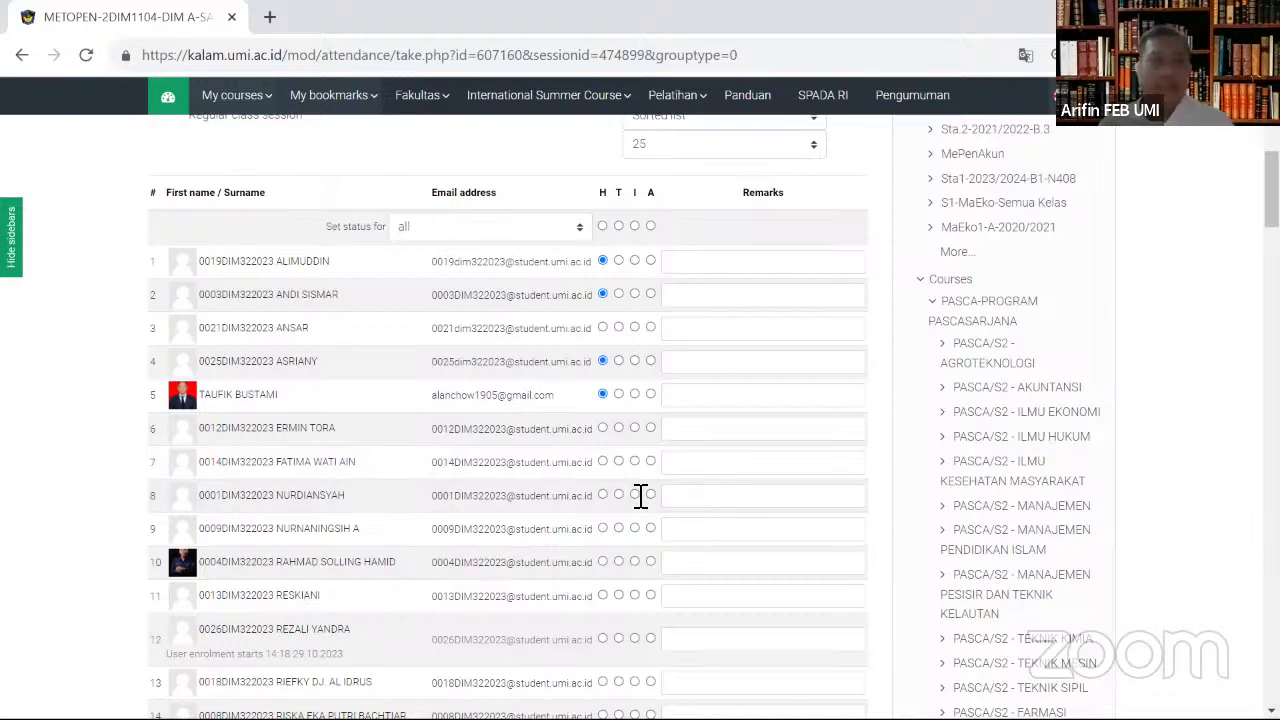
{"action": "scroll", "coordinate": [640, 497], "scroll_direction": "down", "scroll_amount": 1}
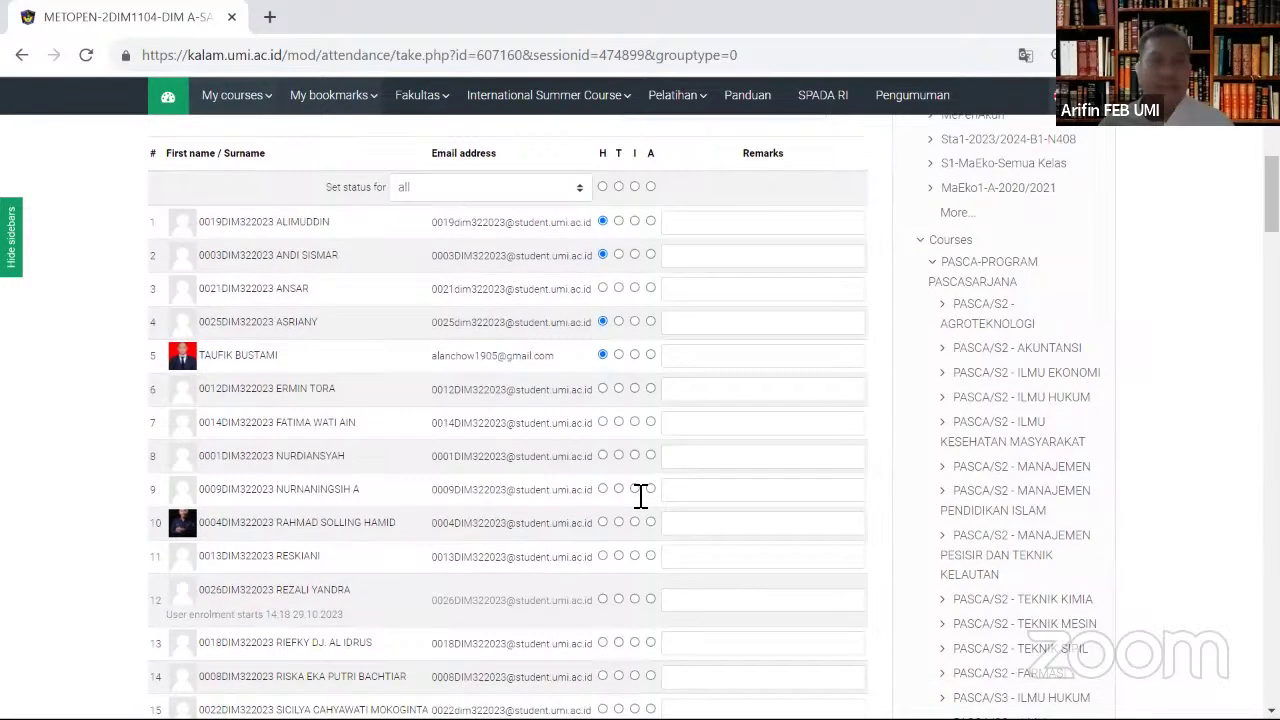
{"action": "left_click", "coordinate": [604, 390]}
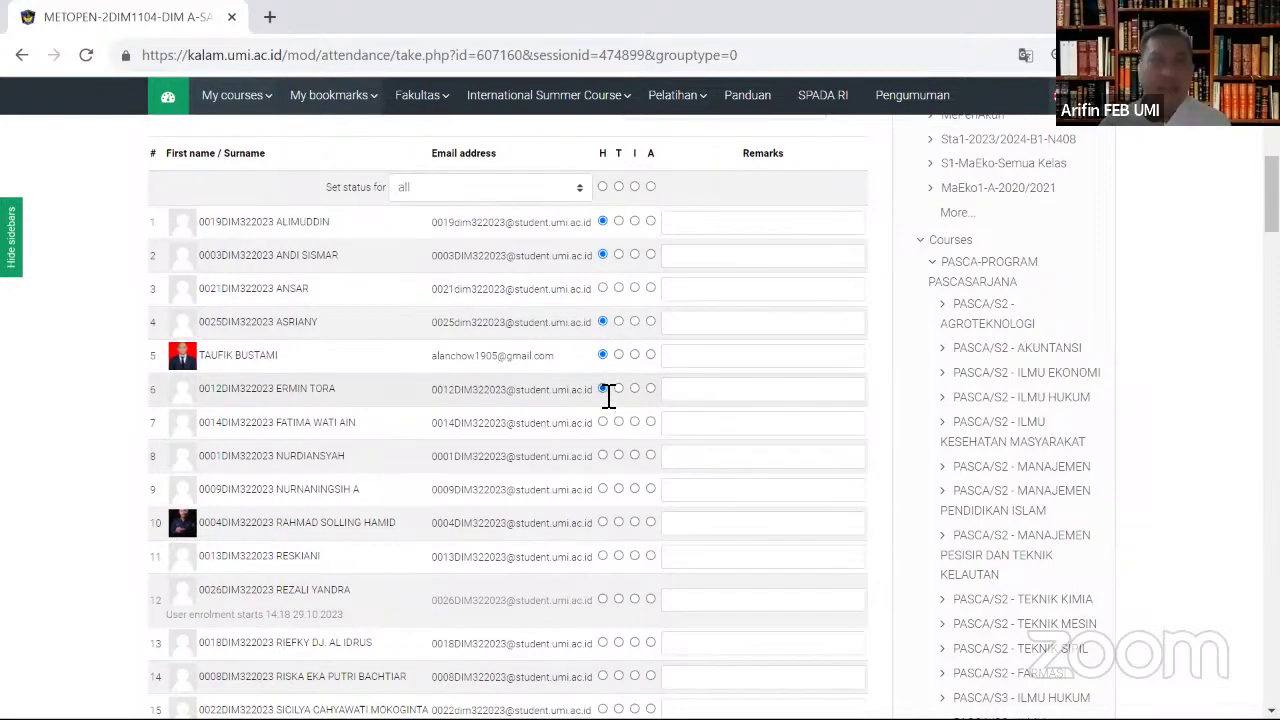
{"action": "left_click", "coordinate": [603, 456]}
{"action": "left_click", "coordinate": [603, 489]}
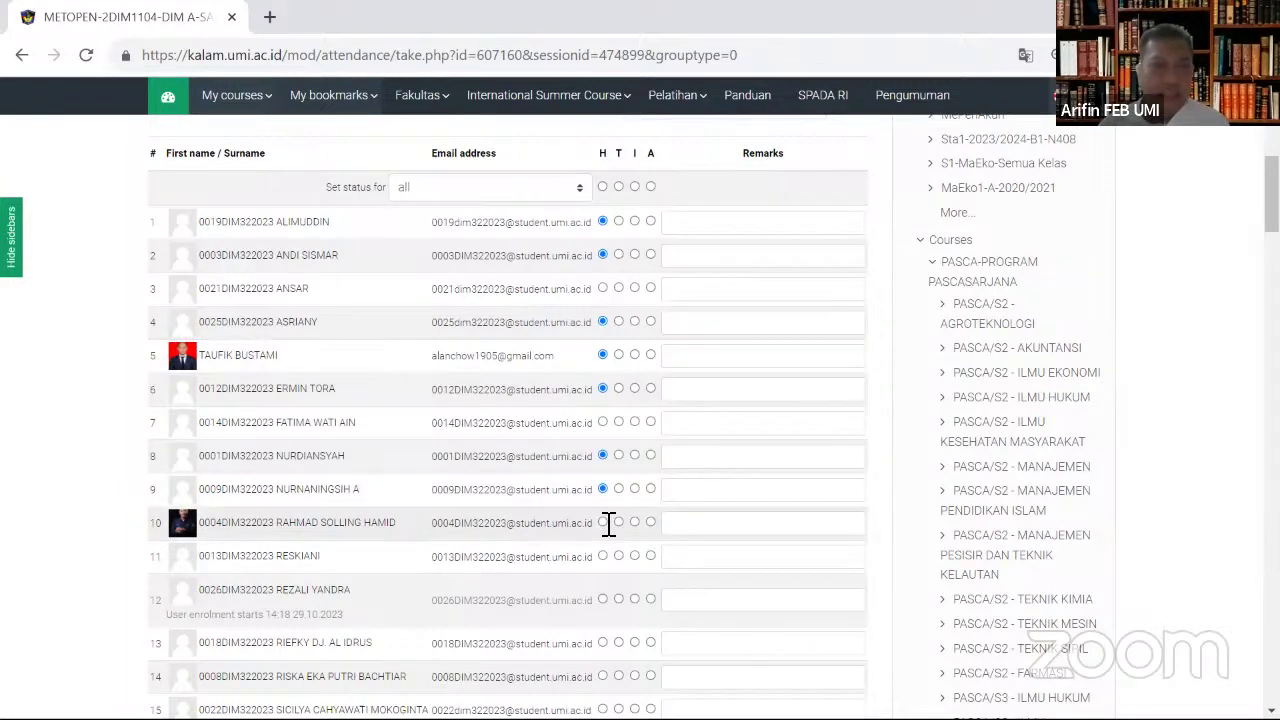
{"action": "left_click", "coordinate": [603, 522]}
Step: Mark the student in row 11 and the newly enrolled student in row 12 as present (H)
{"action": "scroll", "coordinate": [606, 523], "scroll_direction": "down", "scroll_amount": 1}
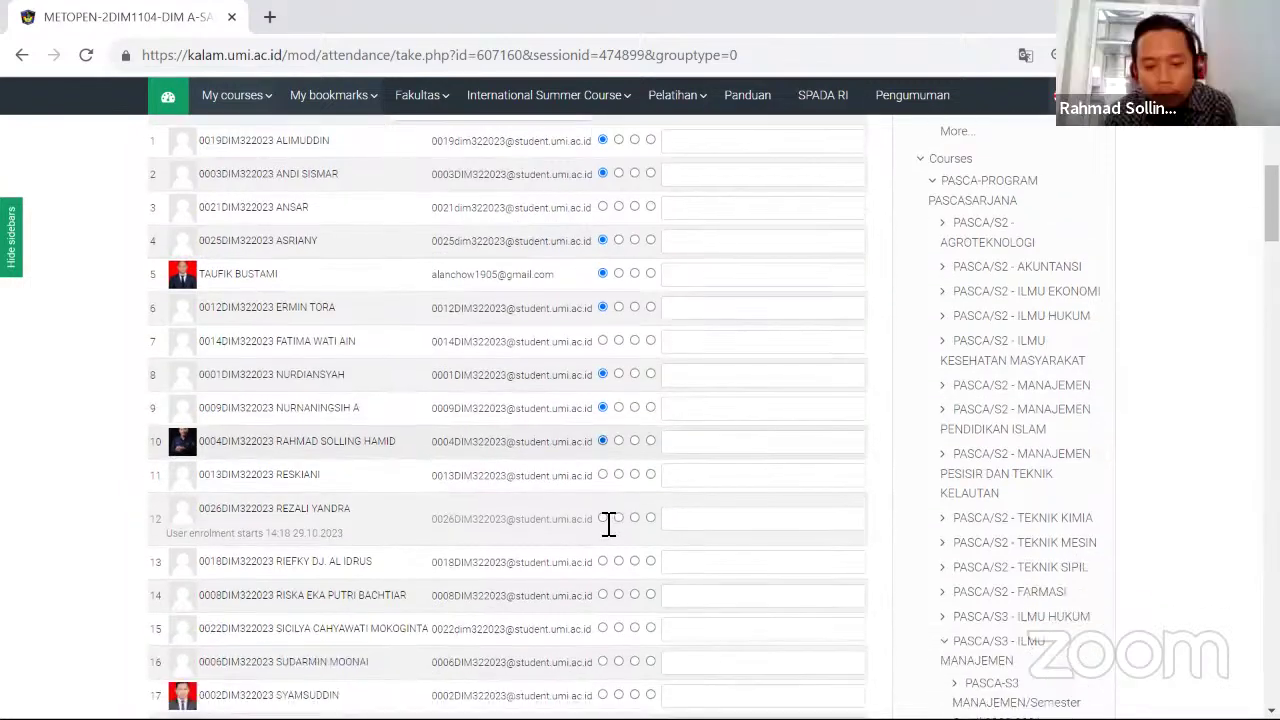
{"action": "left_click", "coordinate": [604, 474]}
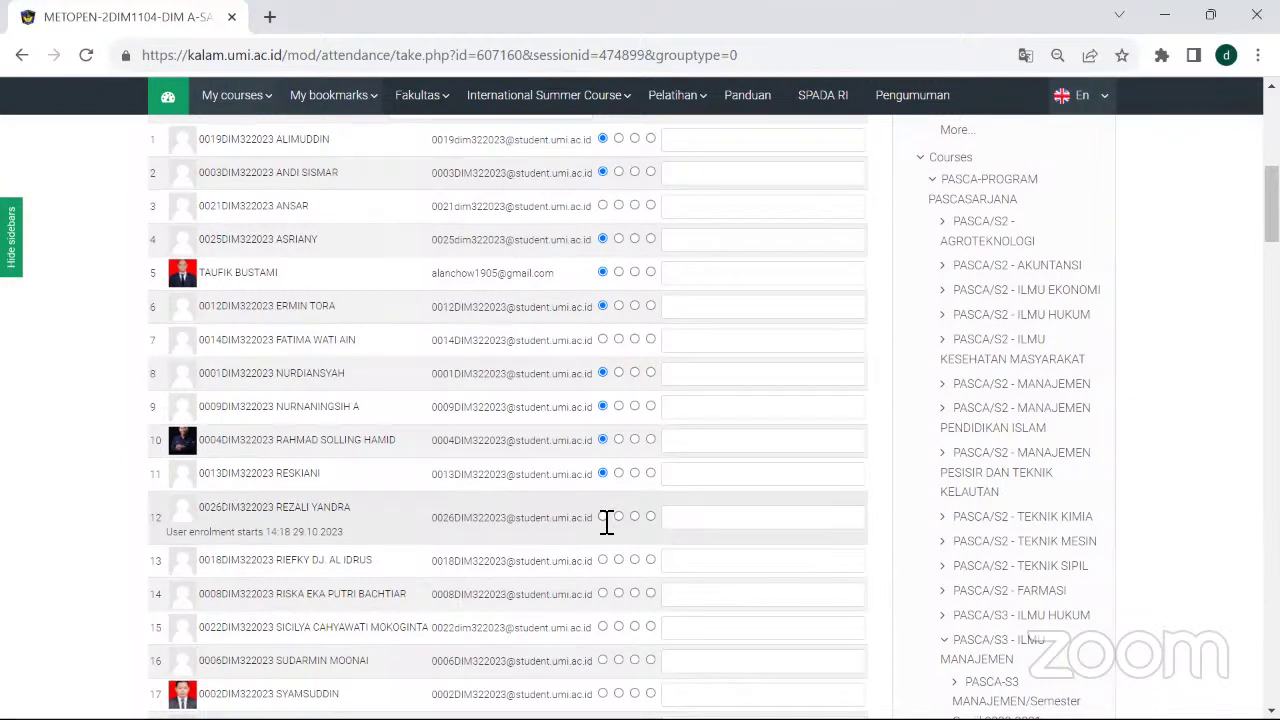
{"action": "left_click", "coordinate": [603, 517]}
Step: Mark the students in rows 14 through 18 as present (H), skipping the student in row 13
{"action": "scroll", "coordinate": [605, 520], "scroll_direction": "down", "scroll_amount": 1}
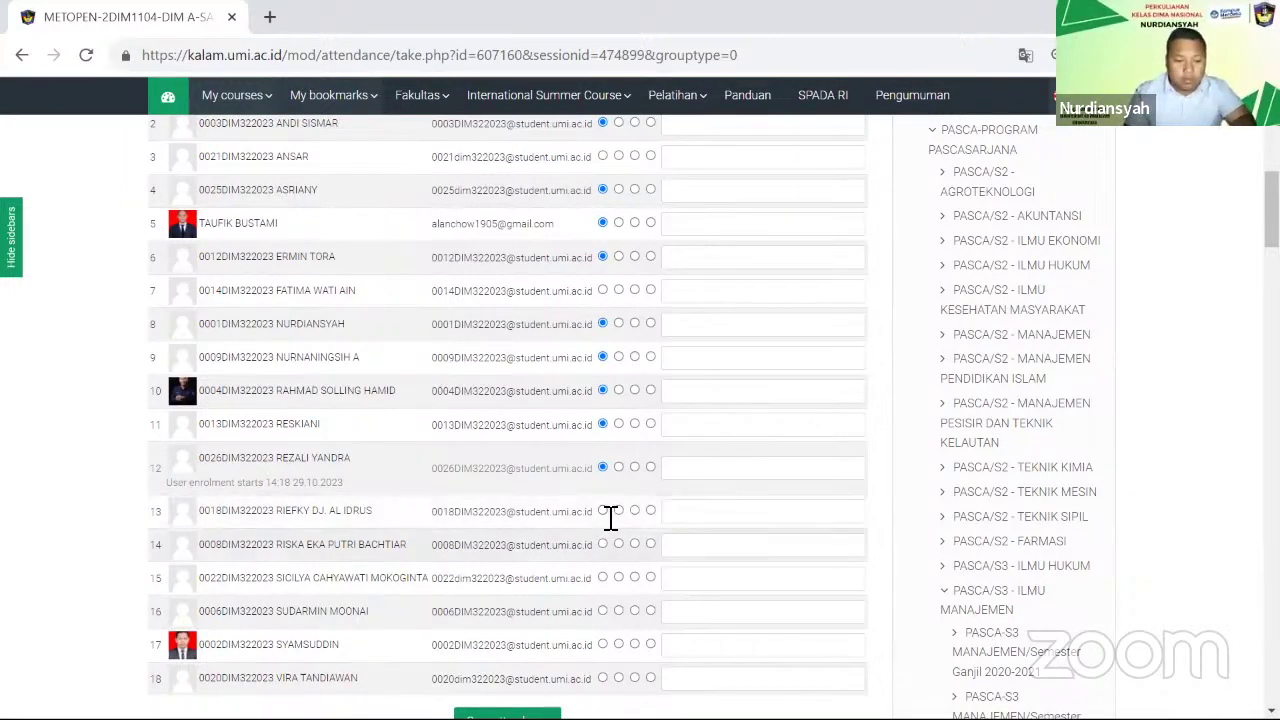
{"action": "scroll", "coordinate": [608, 548], "scroll_direction": "down", "scroll_amount": 1}
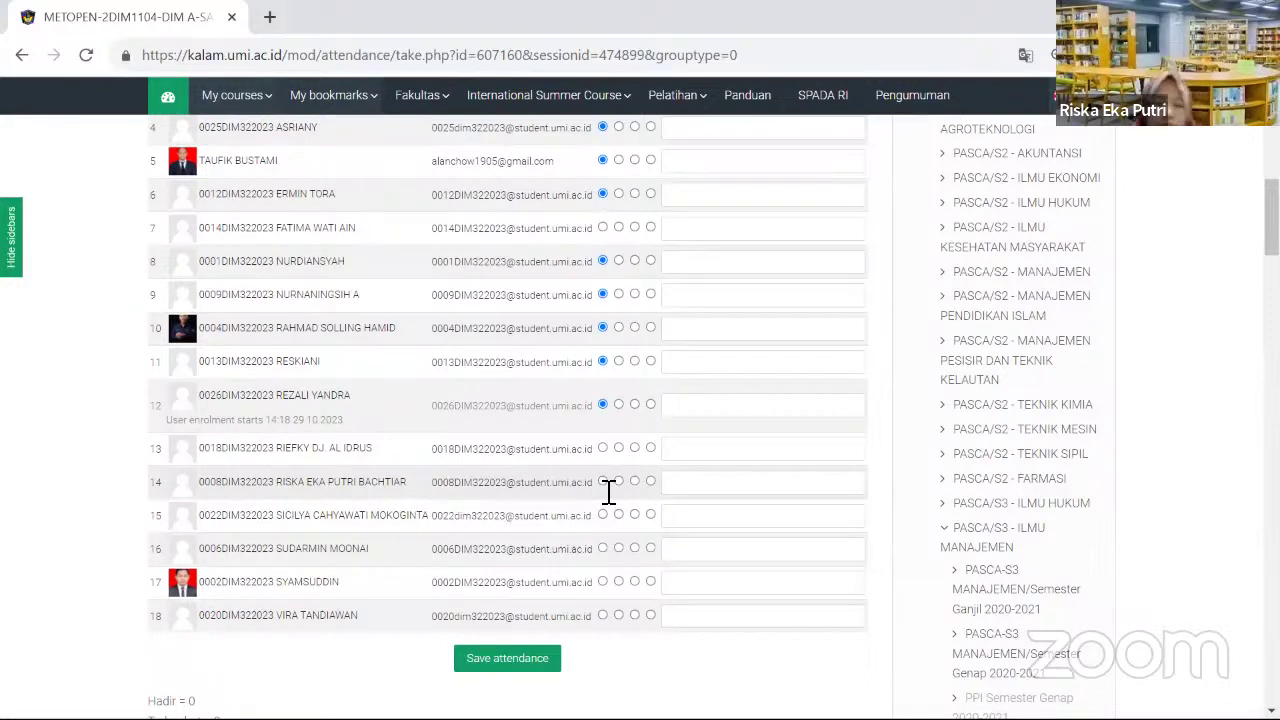
{"action": "left_click", "coordinate": [606, 483]}
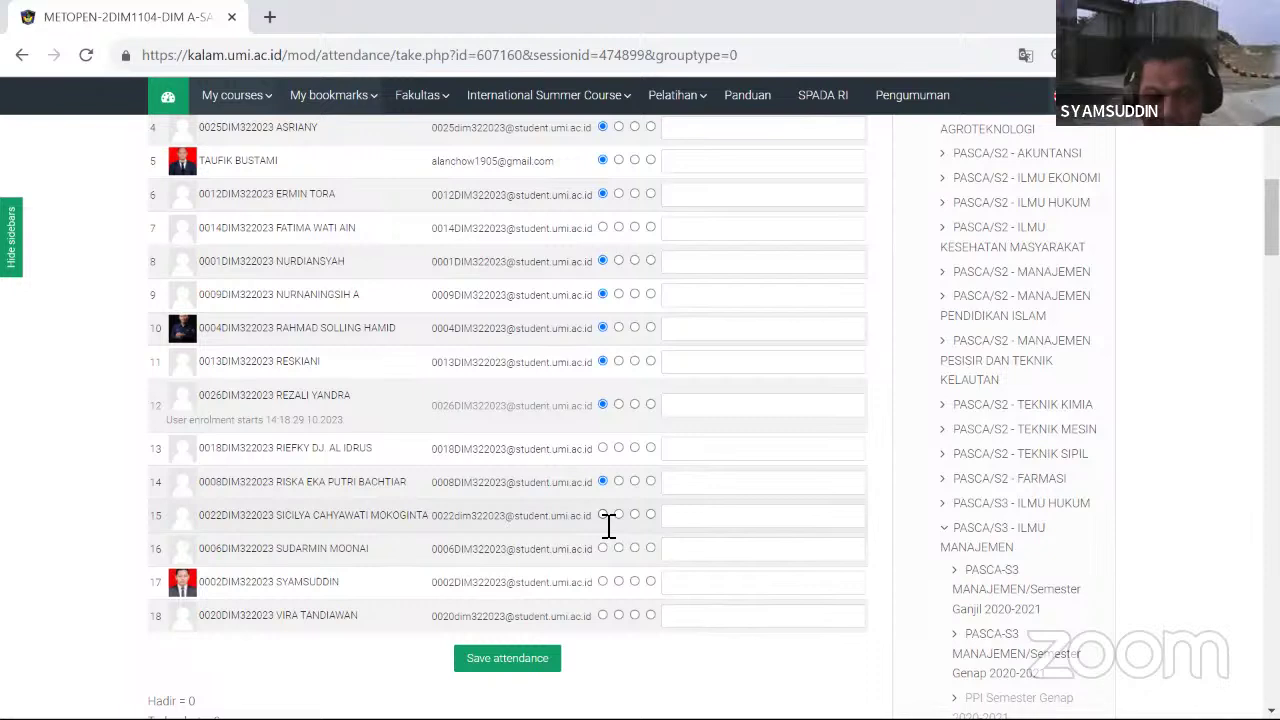
{"action": "left_click", "coordinate": [604, 517]}
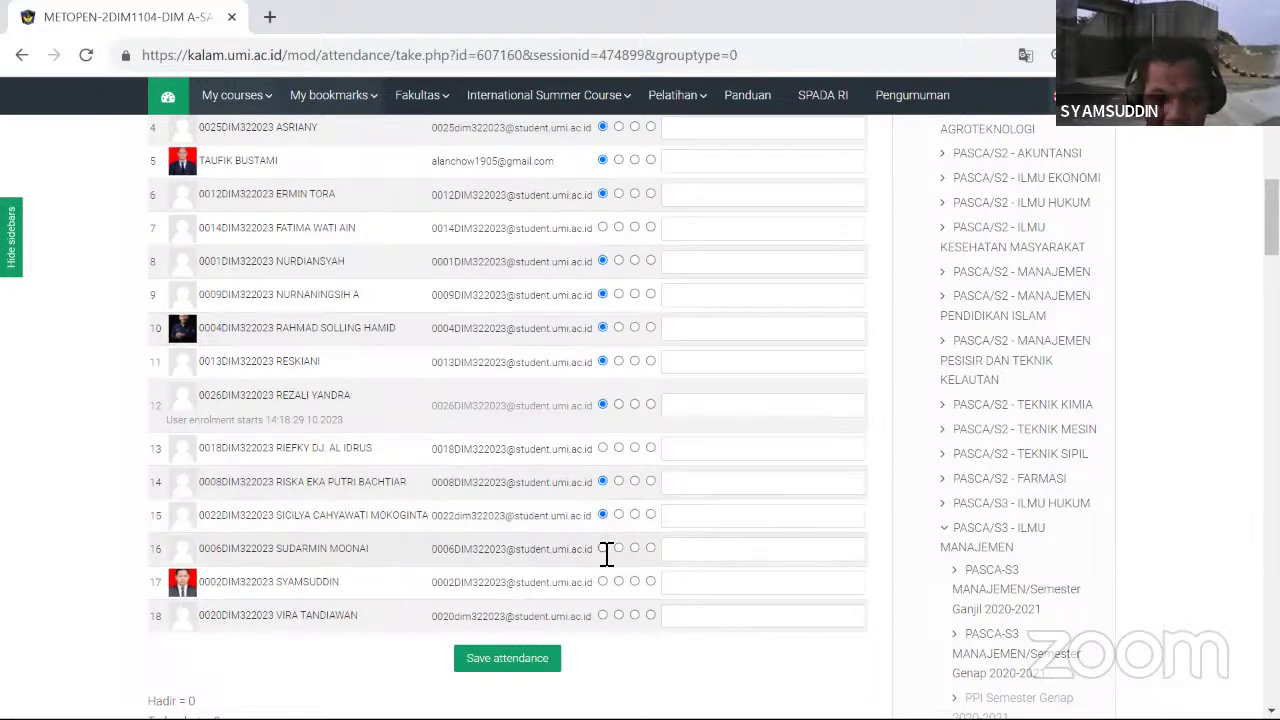
{"action": "left_click", "coordinate": [603, 549]}
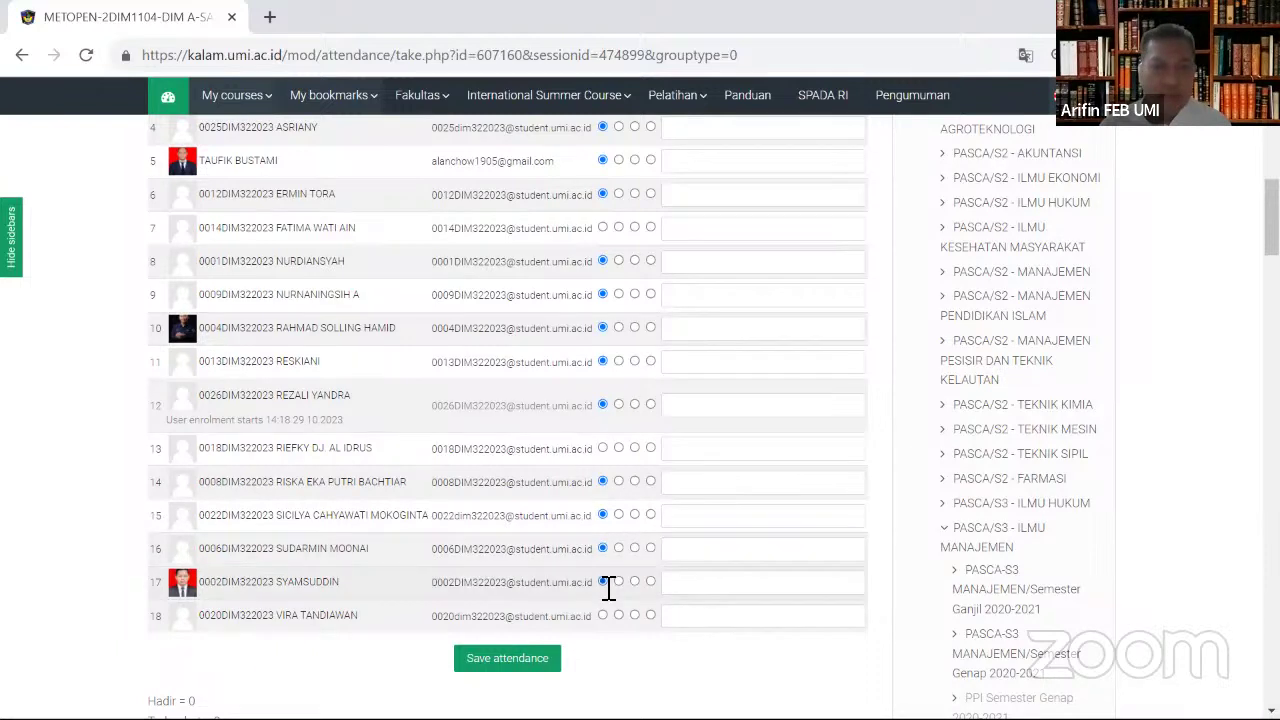
{"action": "left_click", "coordinate": [604, 583]}
{"action": "left_click", "coordinate": [604, 615]}
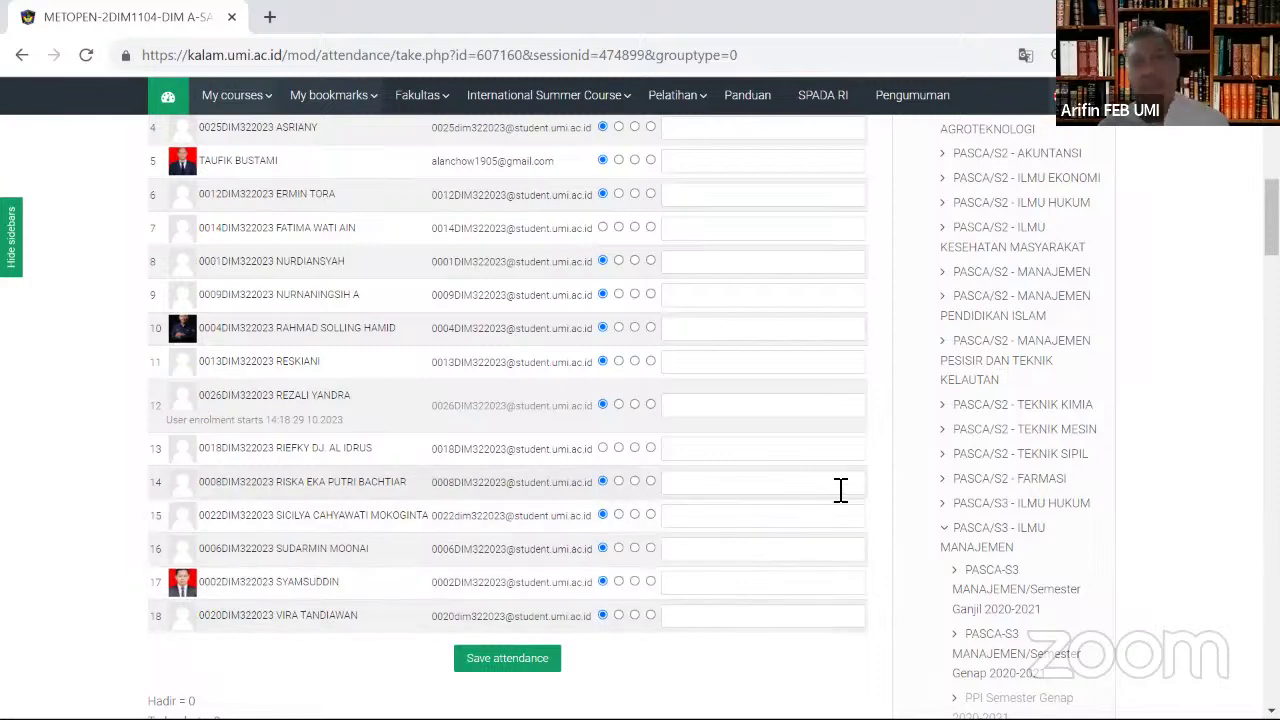
Step: Review the attendance list for students left without a status before saving
{"action": "scroll", "coordinate": [840, 490], "scroll_direction": "up", "scroll_amount": 3}
{"action": "scroll", "coordinate": [840, 490], "scroll_direction": "up", "scroll_amount": 1}
{"action": "scroll", "coordinate": [840, 490], "scroll_direction": "down", "scroll_amount": 2}
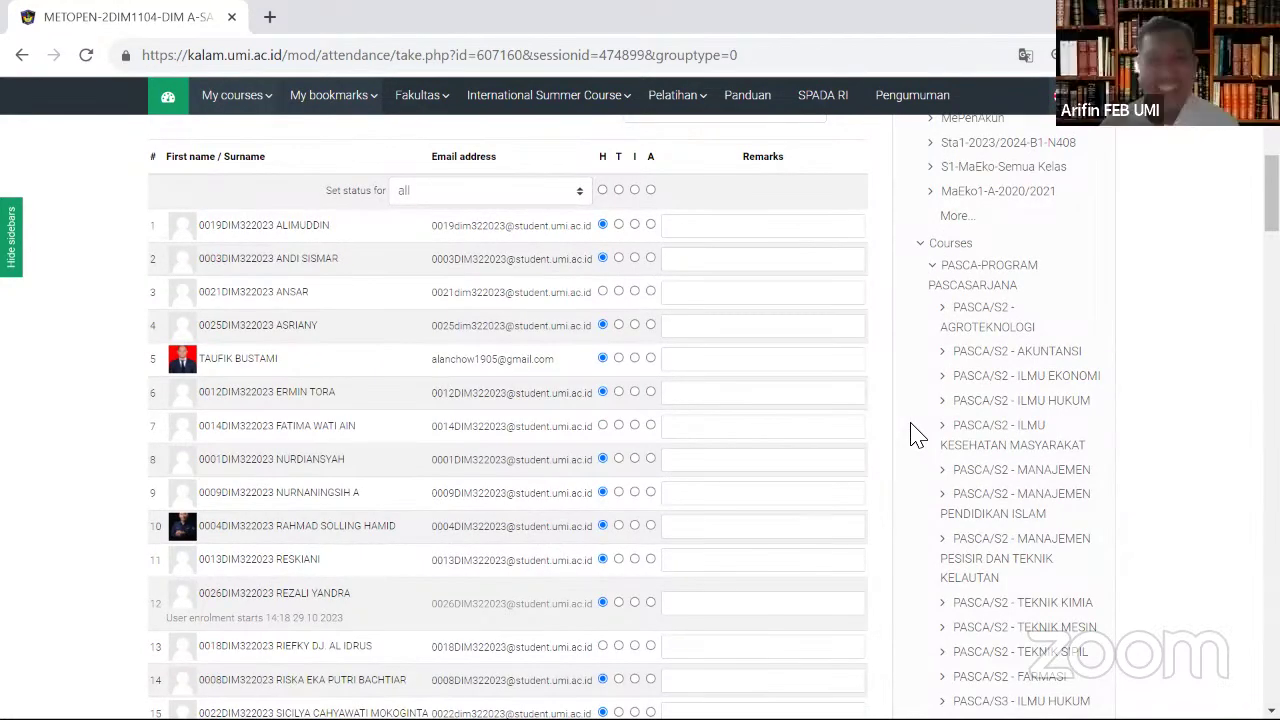
{"action": "scroll", "coordinate": [917, 436], "scroll_direction": "down", "scroll_amount": 1}
{"action": "scroll", "coordinate": [917, 436], "scroll_direction": "up", "scroll_amount": 3}
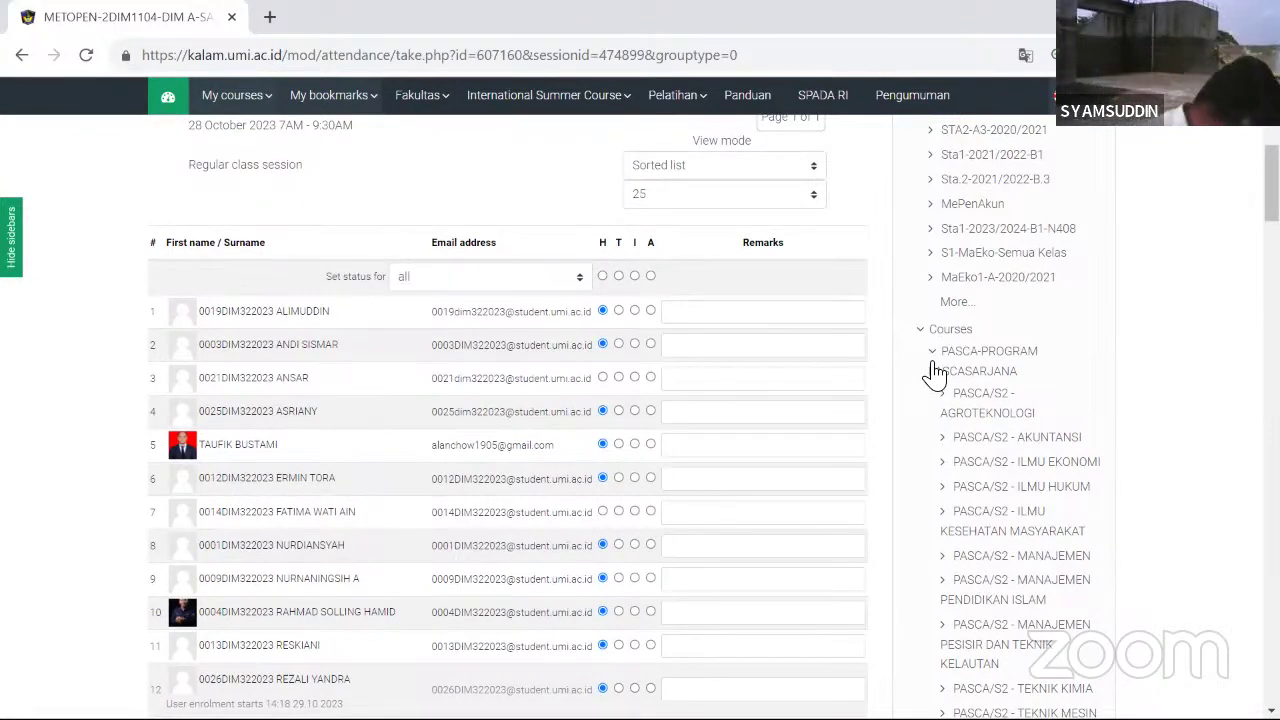
{"action": "scroll", "coordinate": [935, 372], "scroll_direction": "down", "scroll_amount": 3}
{"action": "scroll", "coordinate": [935, 372], "scroll_direction": "up", "scroll_amount": 5}
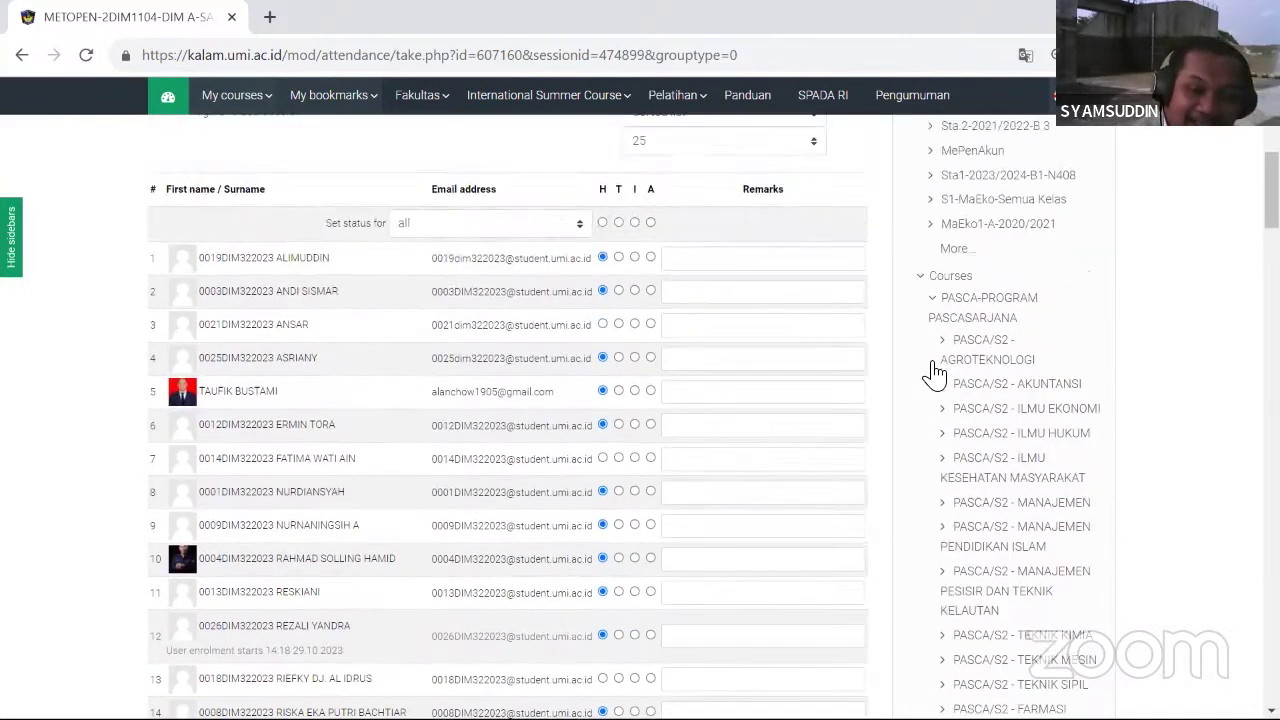
{"action": "scroll", "coordinate": [930, 400], "scroll_direction": "up", "scroll_amount": 2}
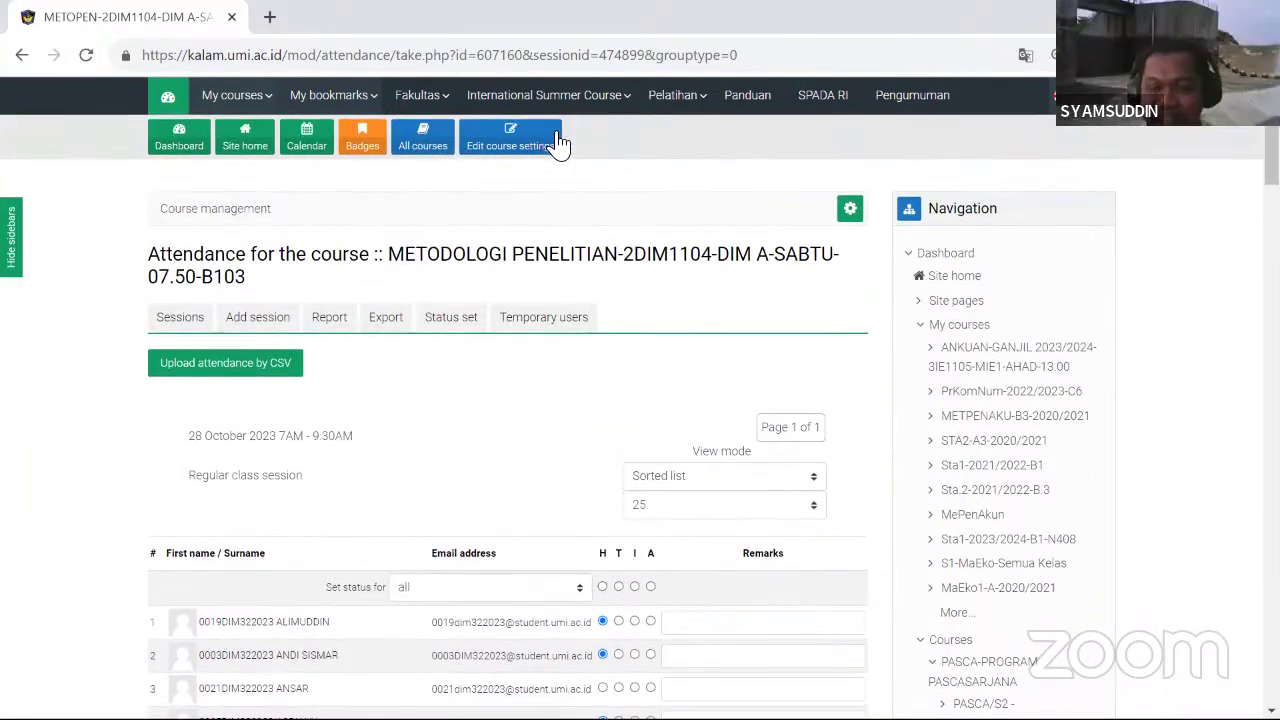
{"action": "mouse_move", "coordinate": [591, 117]}
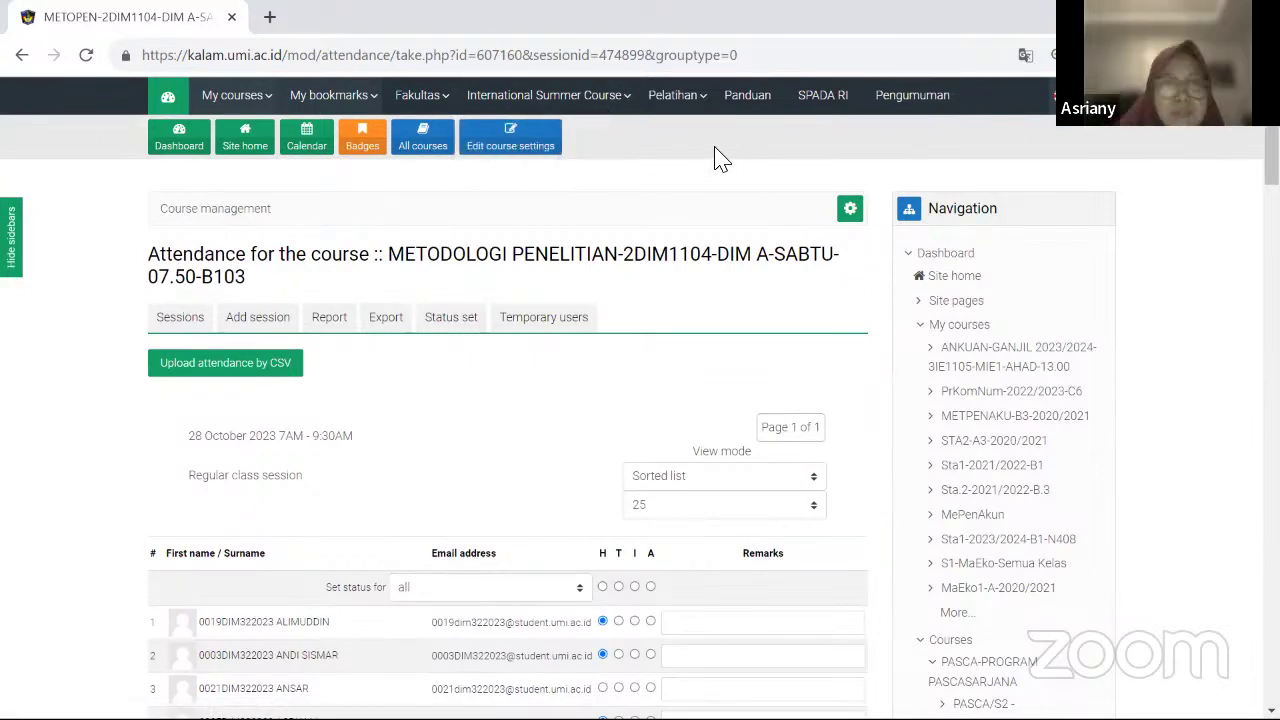
Step: Save the attendance marked for the 28 October 2023 class session
{"action": "scroll", "coordinate": [811, 323], "scroll_direction": "down", "scroll_amount": 8}
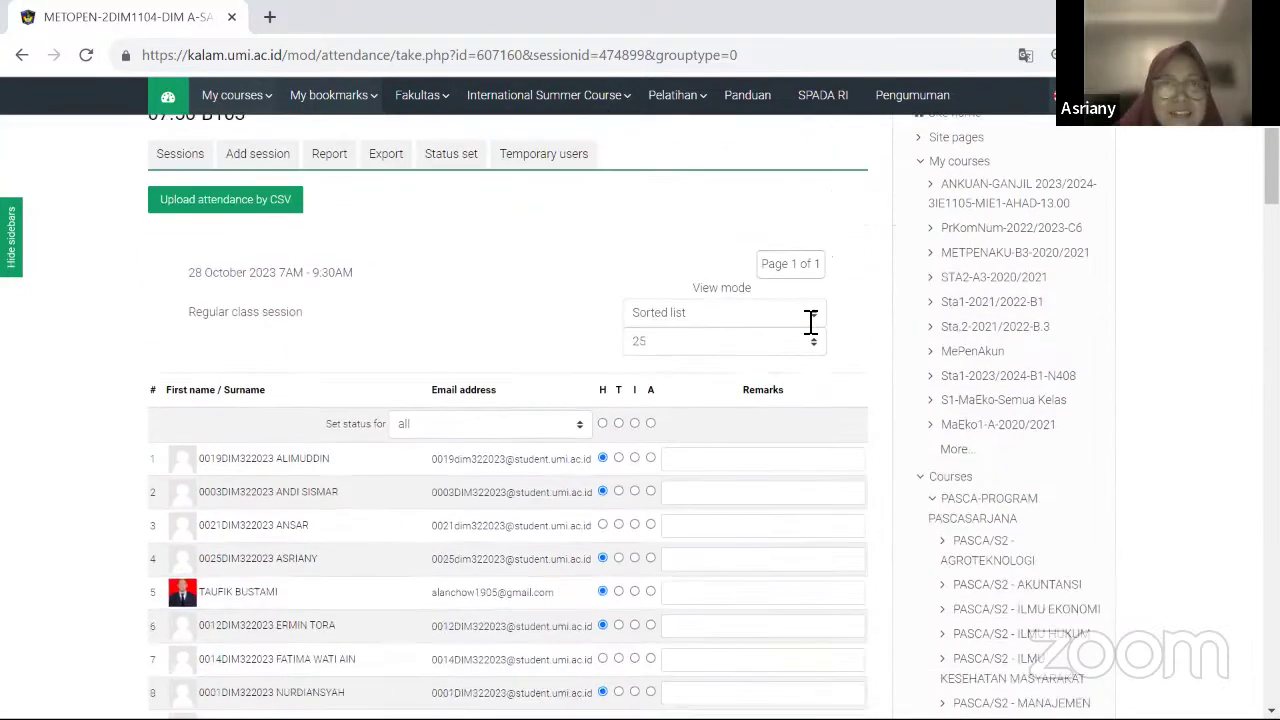
{"action": "scroll", "coordinate": [592, 369], "scroll_direction": "down", "scroll_amount": 2}
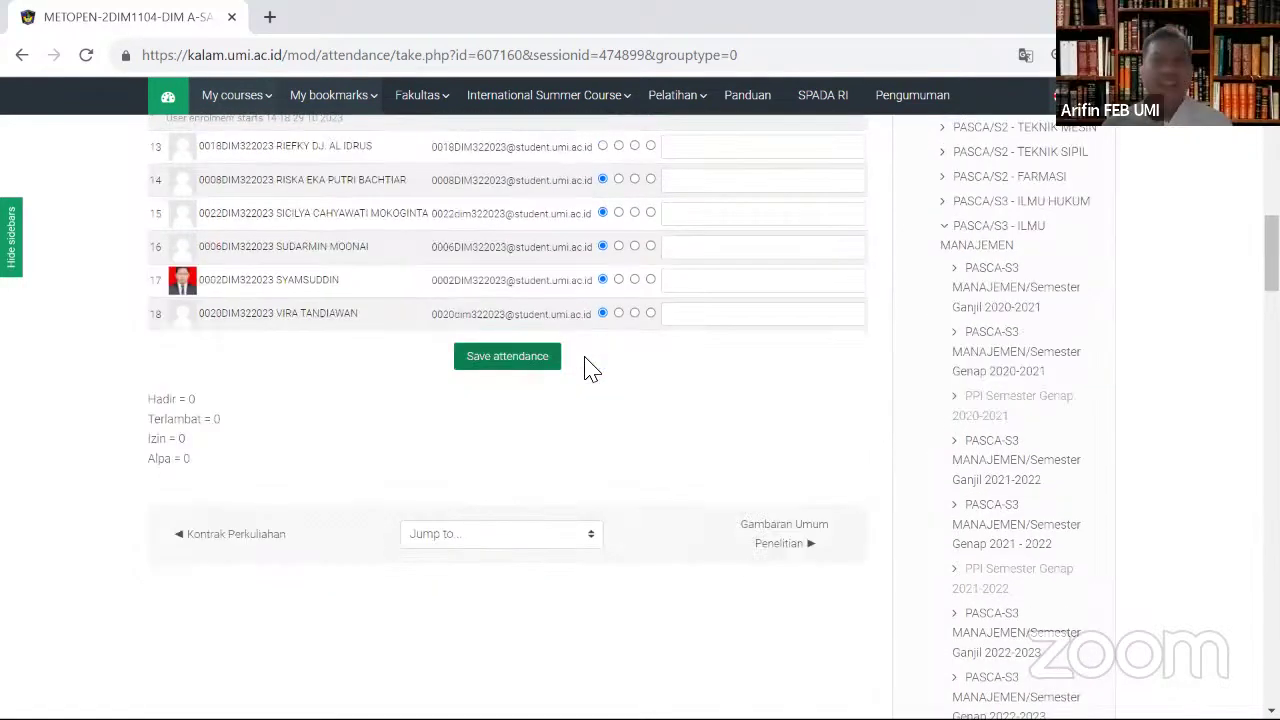
{"action": "key", "text": "Tab"}
{"action": "left_click", "coordinate": [517, 357]}
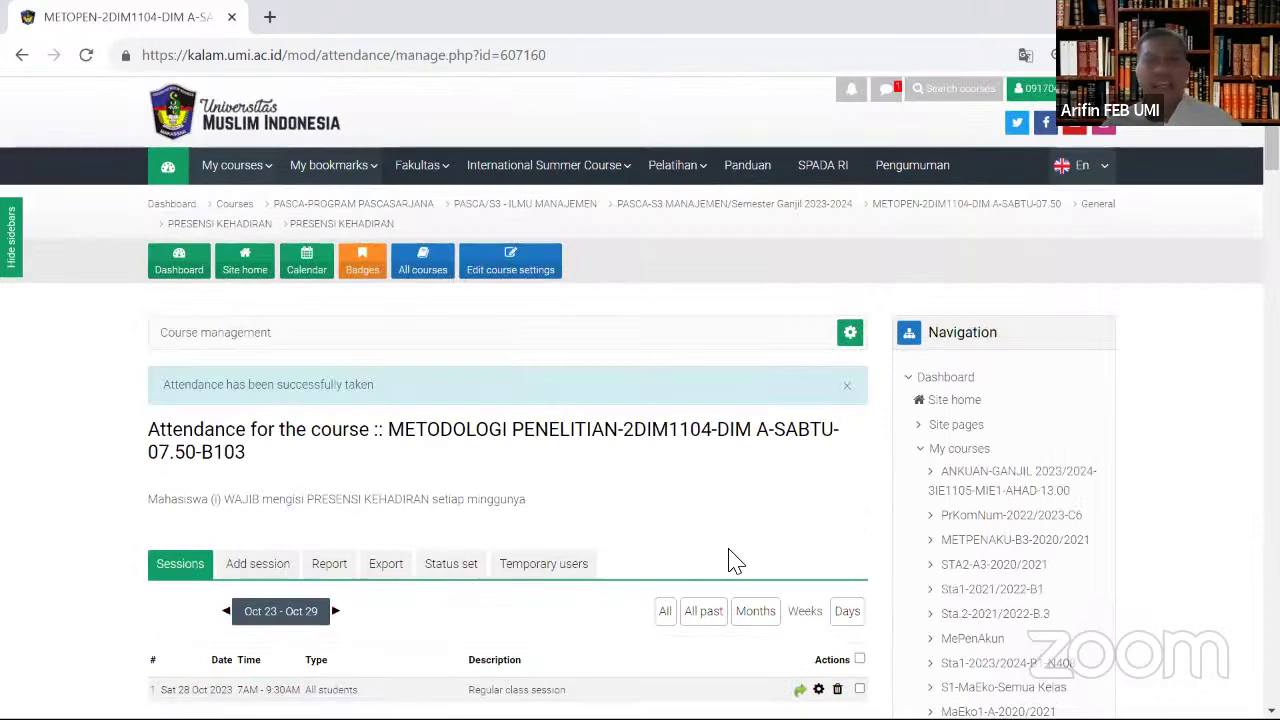
Step: Reopen the saved attendance of the 28 October 2023 session and check each student's recorded status
{"action": "scroll", "coordinate": [731, 560], "scroll_direction": "down", "scroll_amount": 4}
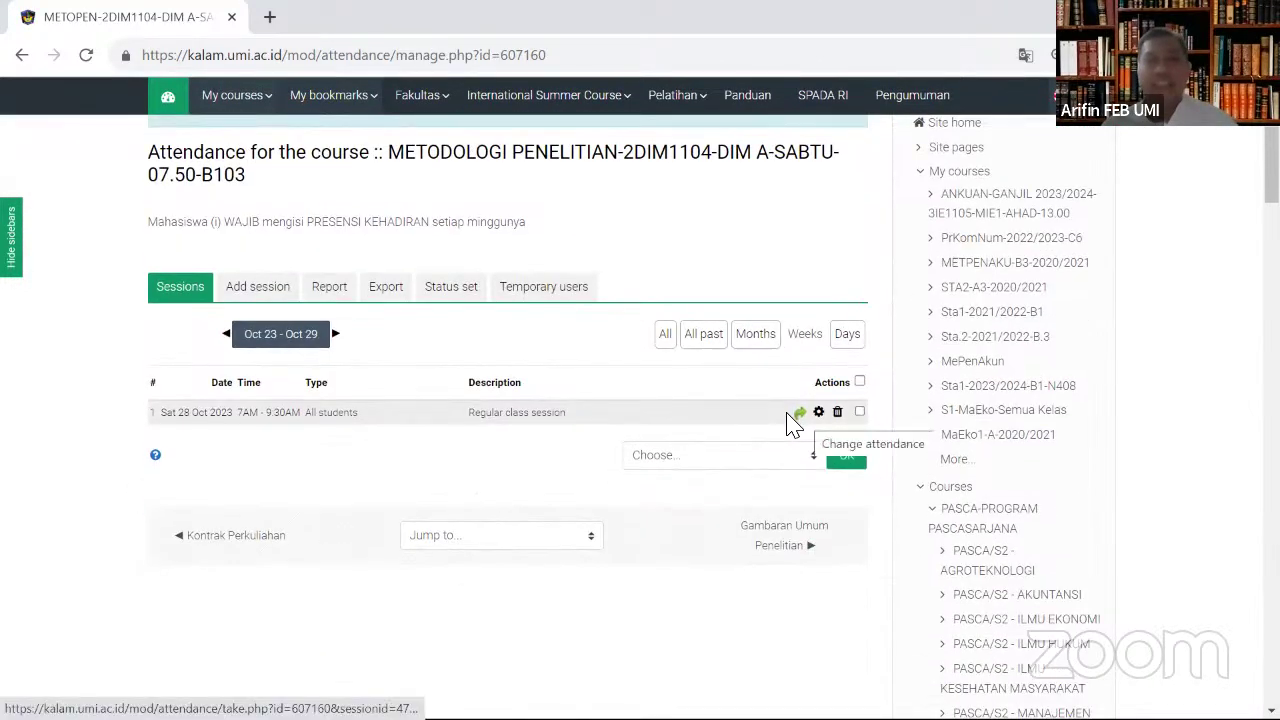
{"action": "left_click", "coordinate": [788, 416]}
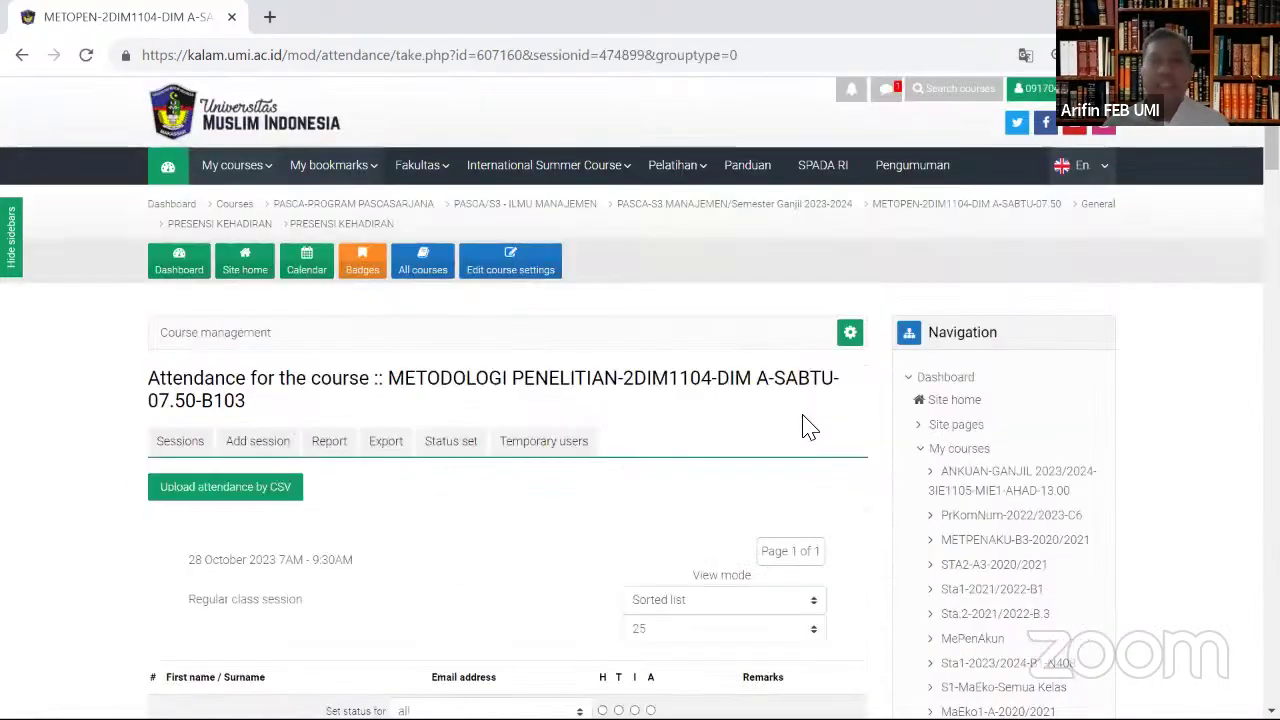
{"action": "scroll", "coordinate": [808, 428], "scroll_direction": "down", "scroll_amount": 5}
{"action": "scroll", "coordinate": [810, 427], "scroll_direction": "down", "scroll_amount": 4}
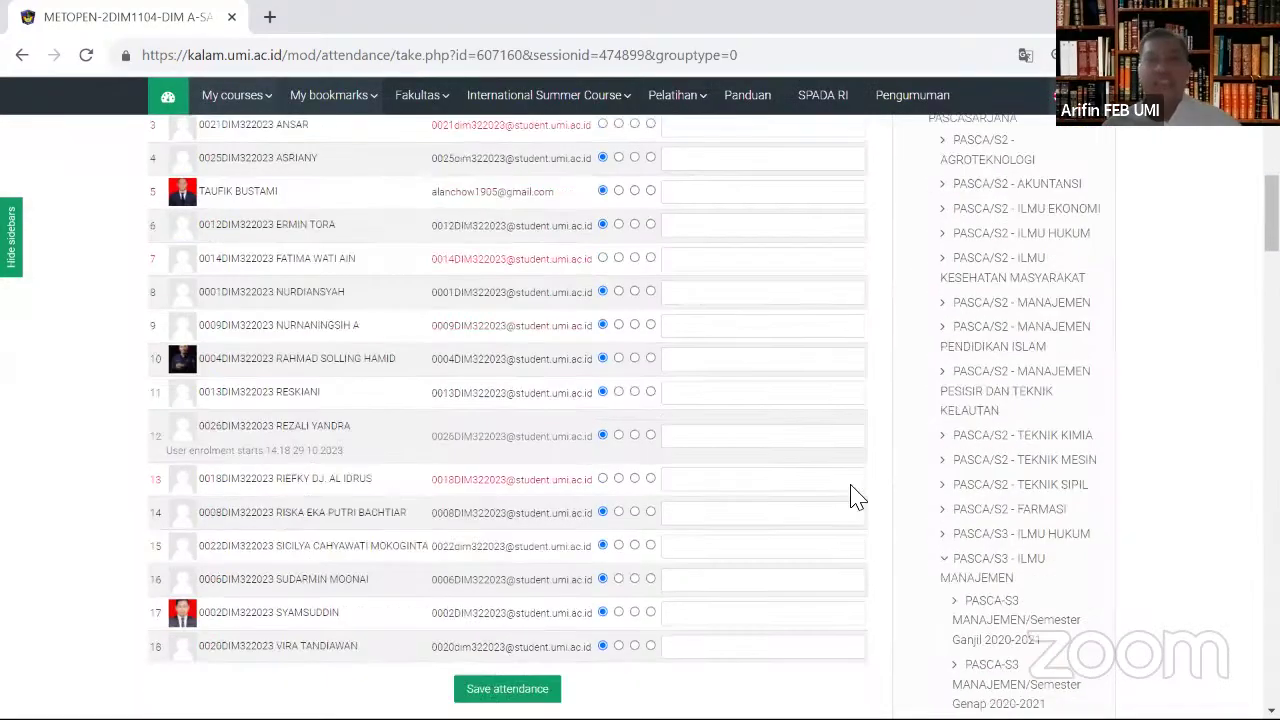
{"action": "scroll", "coordinate": [857, 497], "scroll_direction": "up", "scroll_amount": 6}
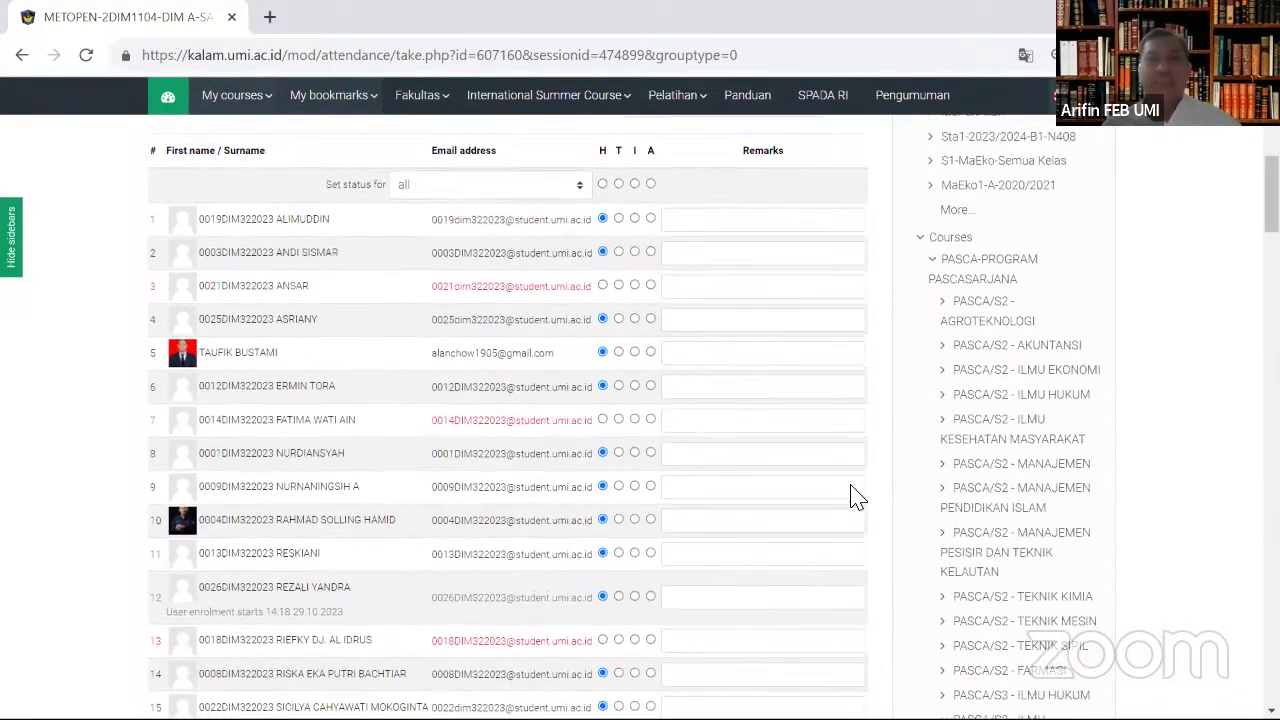
{"action": "scroll", "coordinate": [857, 497], "scroll_direction": "down", "scroll_amount": 3}
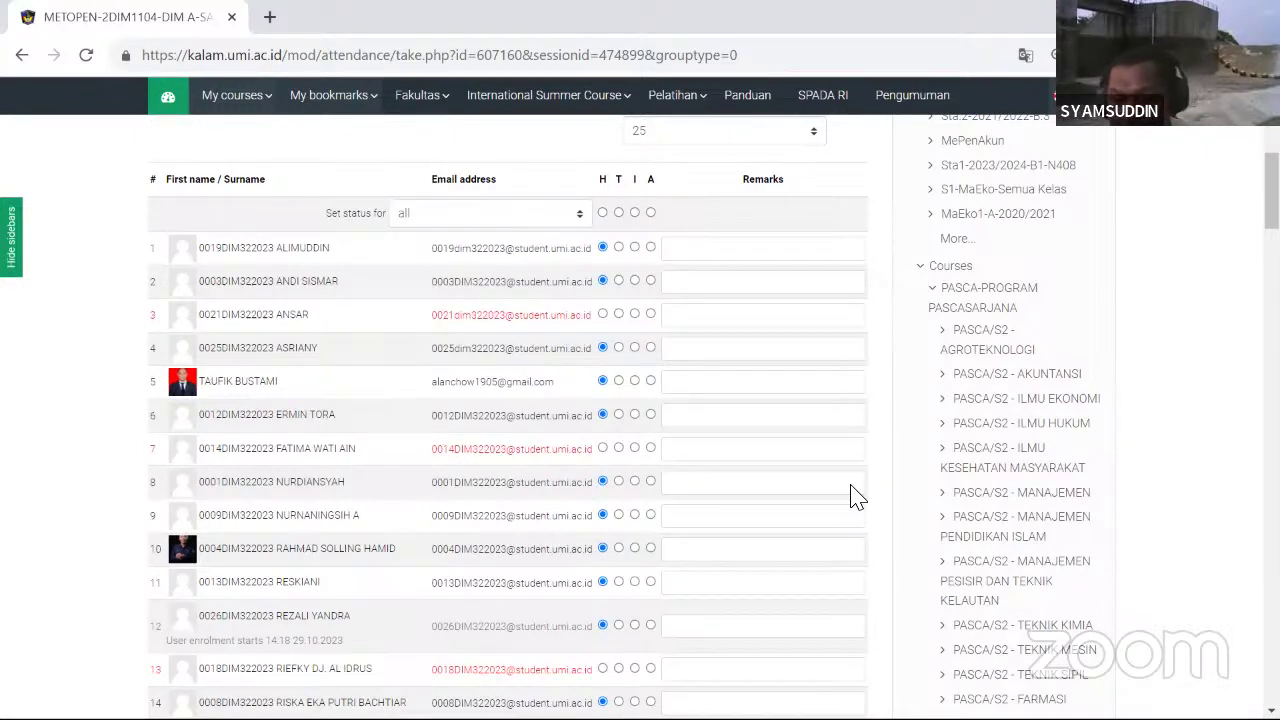
{"action": "scroll", "coordinate": [857, 497], "scroll_direction": "down", "scroll_amount": 1}
{"action": "scroll", "coordinate": [851, 494], "scroll_direction": "up", "scroll_amount": 3}
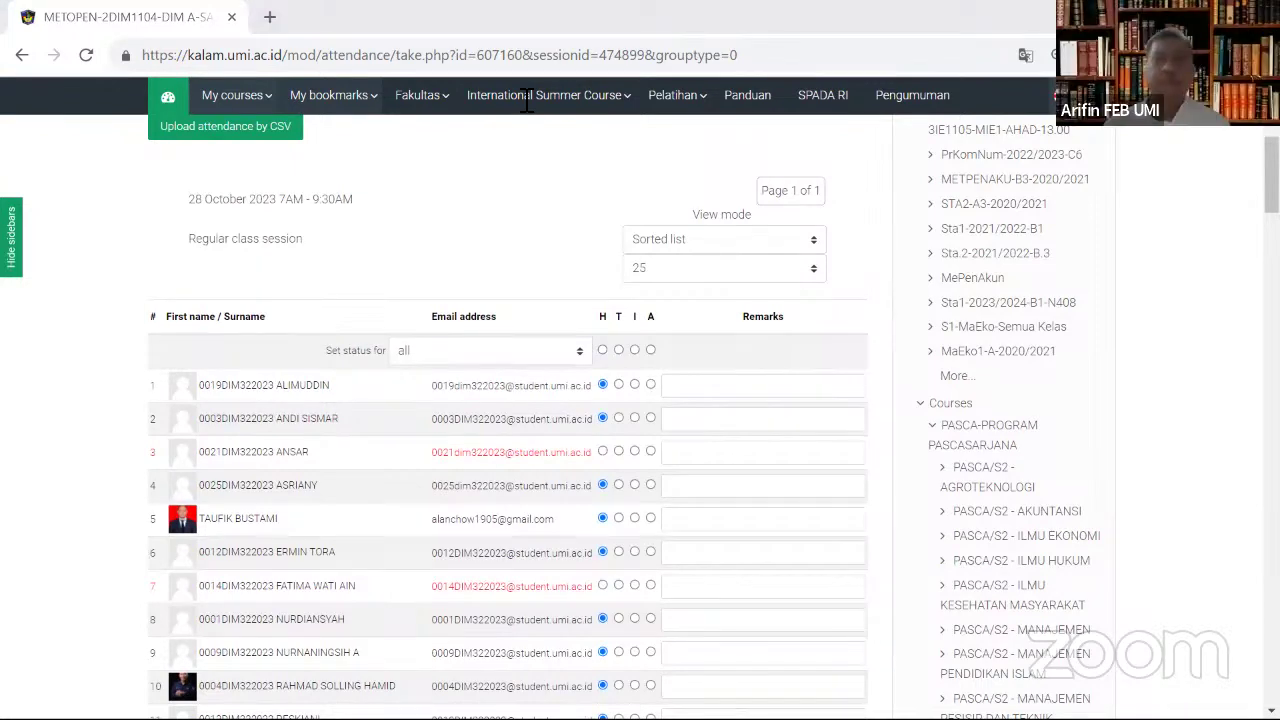
Step: Switch from the attendance page to the open PowerPoint lecture presentations
{"action": "key", "text": "alt+Tab"}
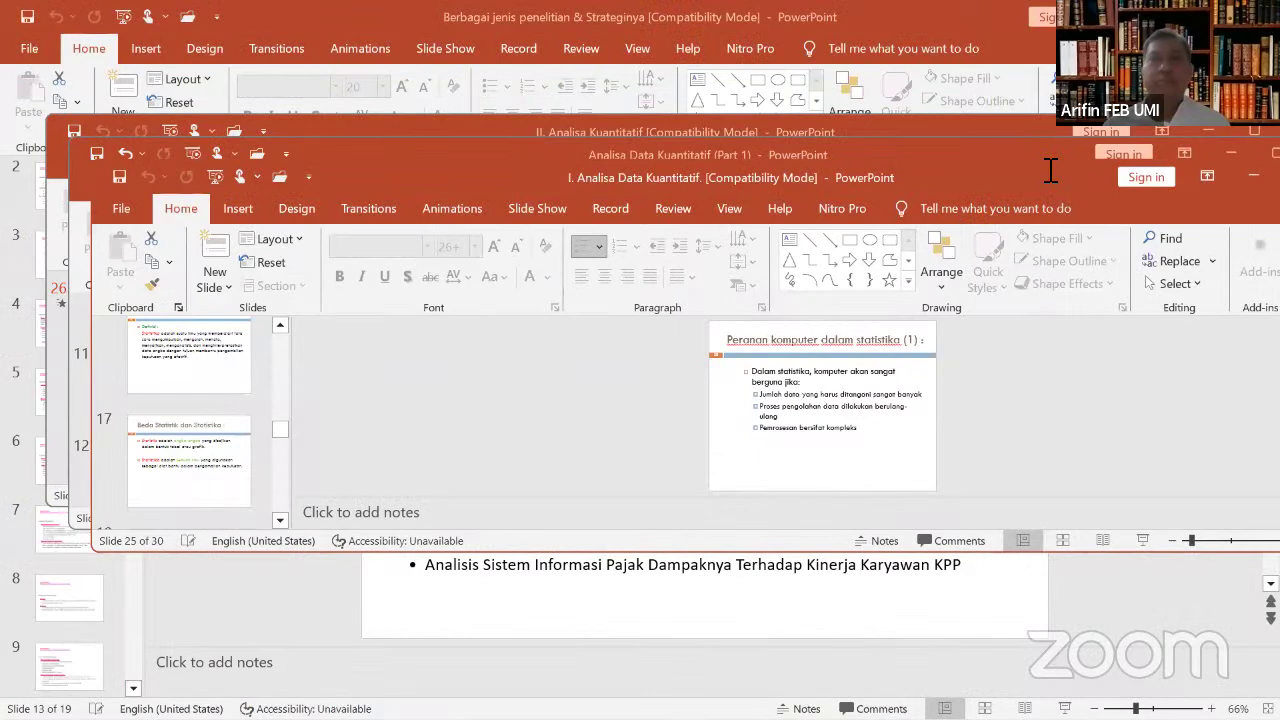